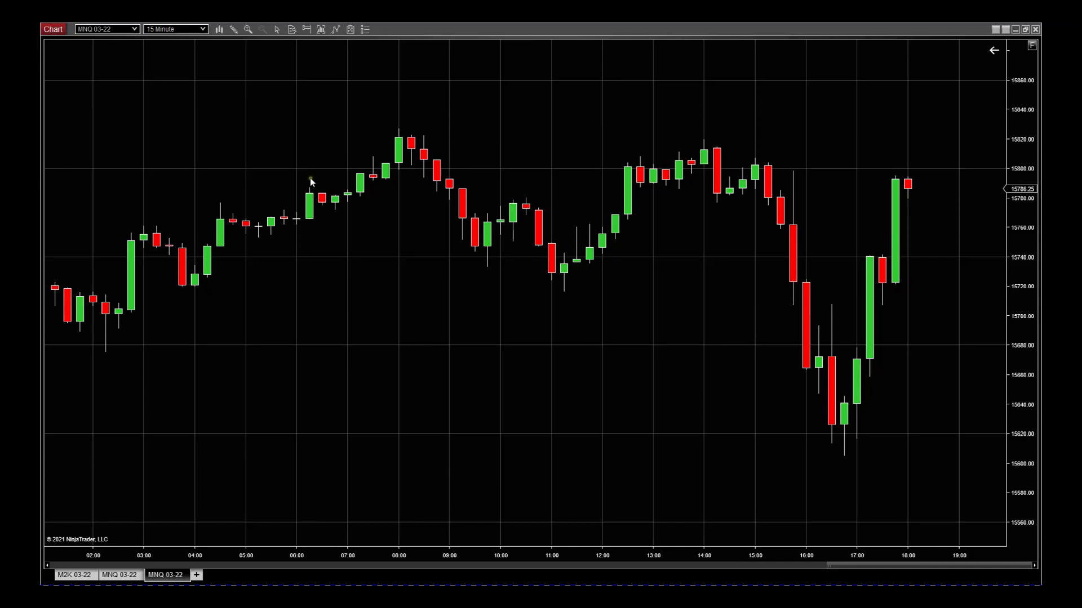
# Add the W5T Session Ranges indicator to the MNQ 03-22 chart and compress bars to show two days
pyautogui.rightClick(520, 320)
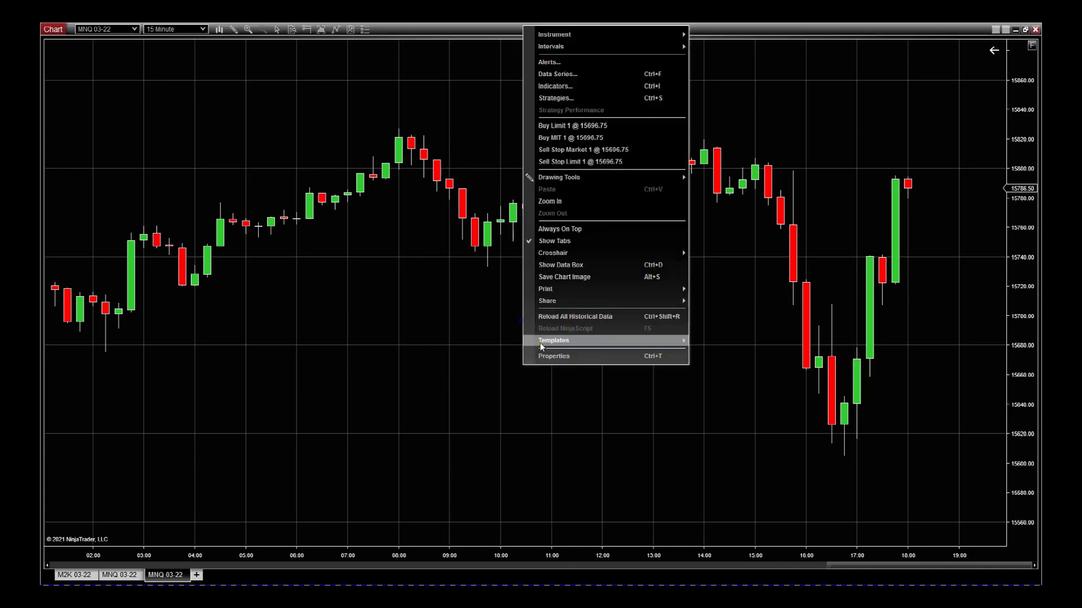
pyautogui.click(557, 84)
pyautogui.scroll(-5, 446, 282)
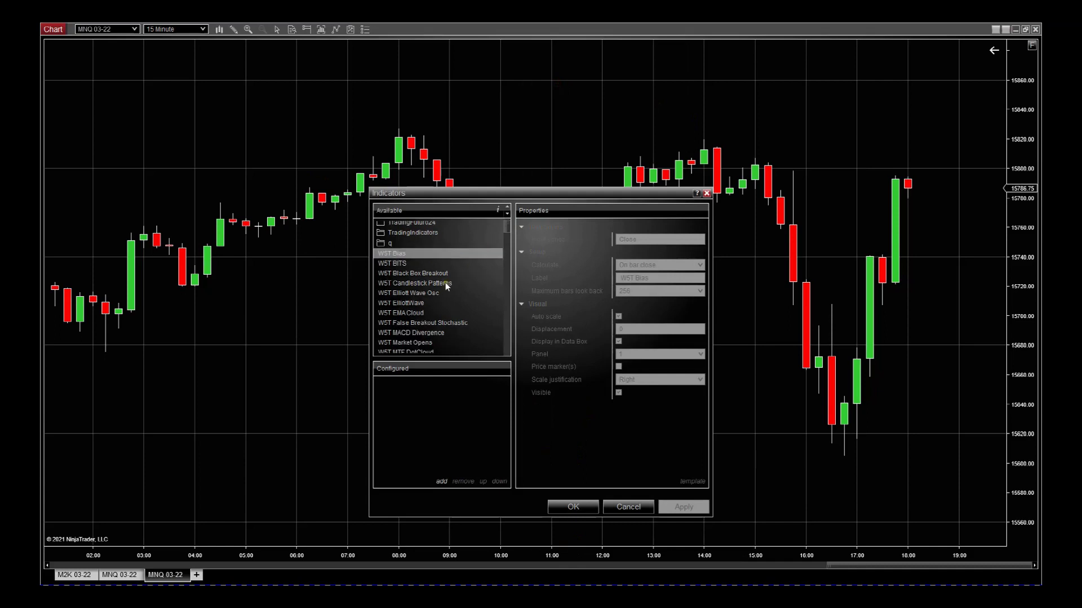
pyautogui.scroll(-20, 446, 309)
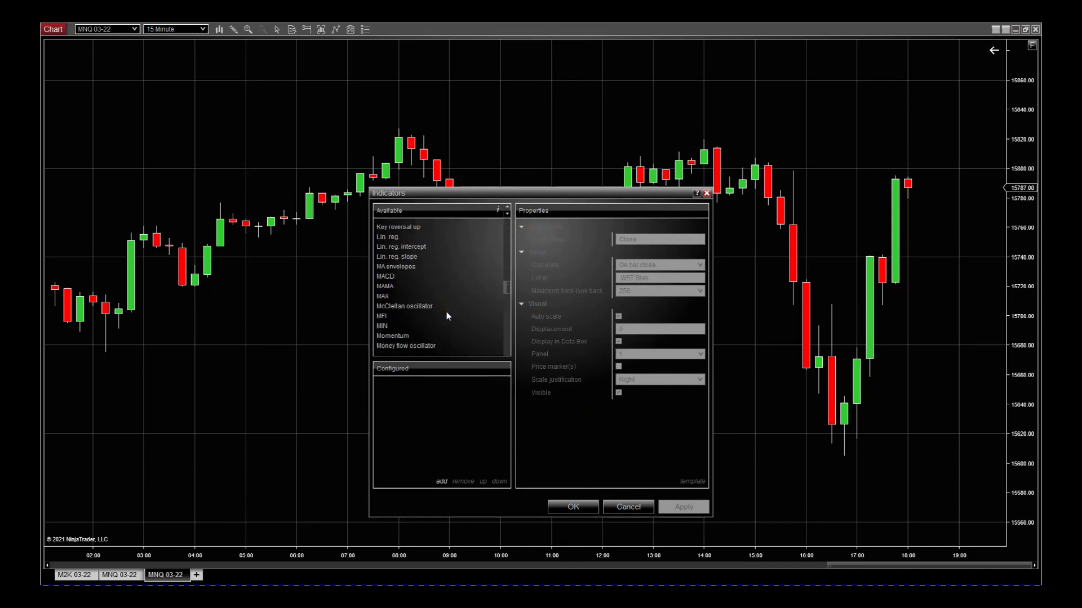
pyautogui.scroll(-5, 445, 312)
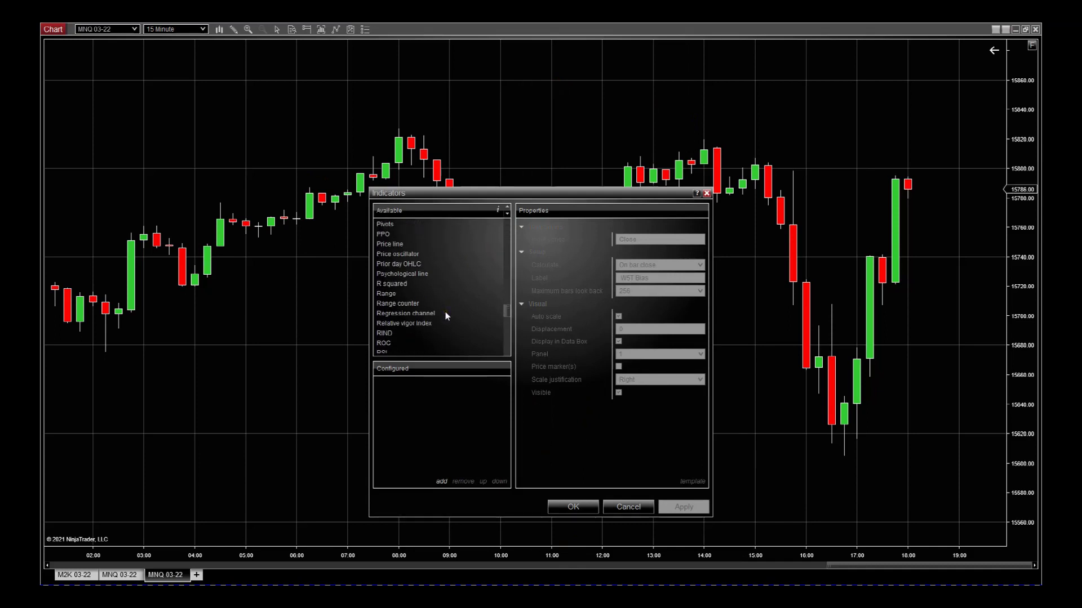
pyautogui.scroll(-8, 445, 312)
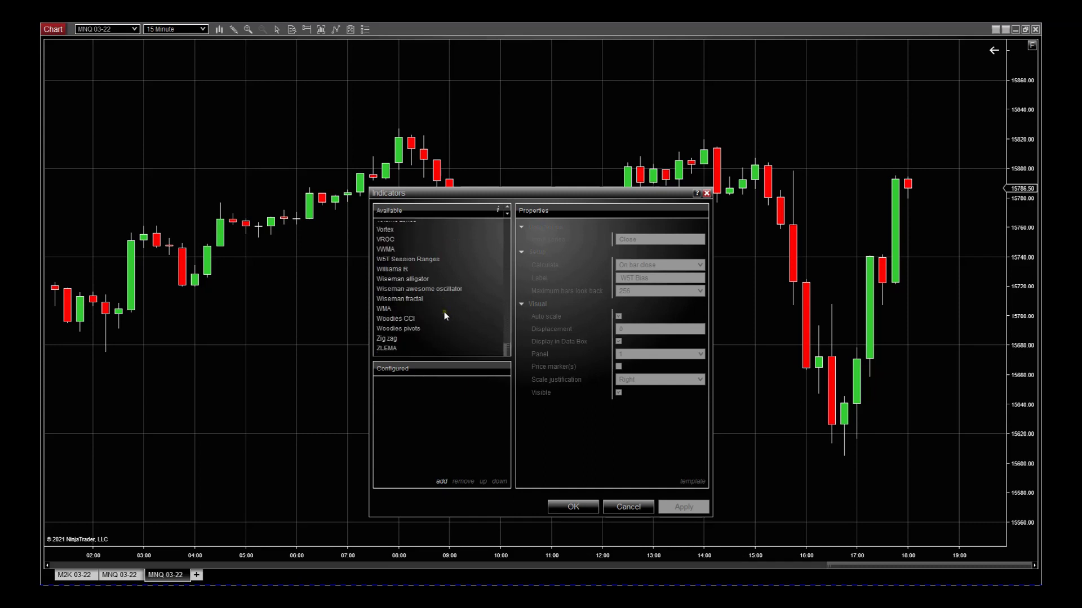
pyautogui.click(403, 260)
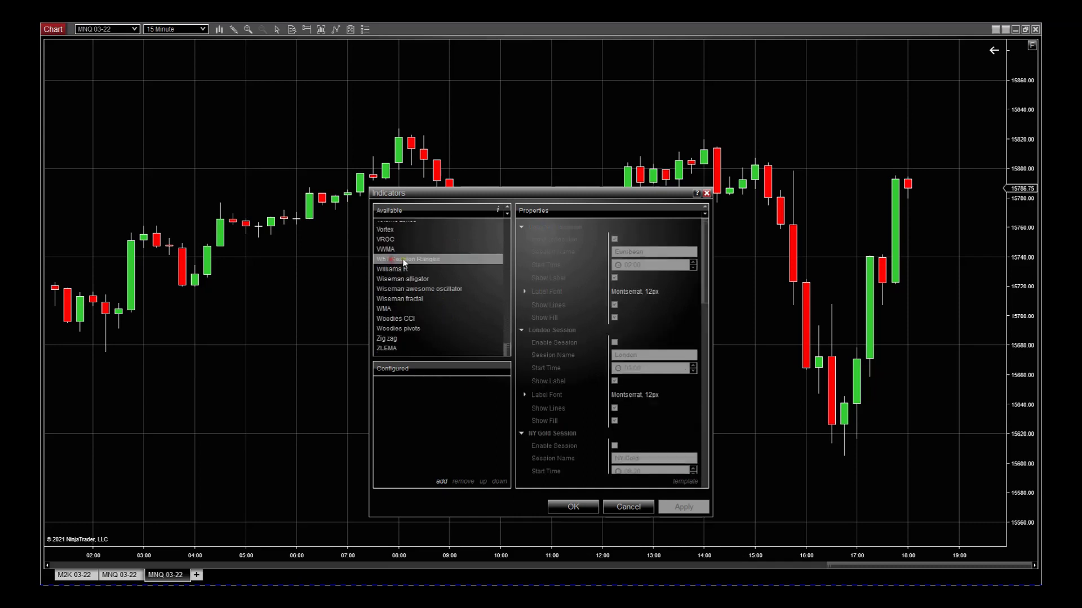
pyautogui.click(442, 482)
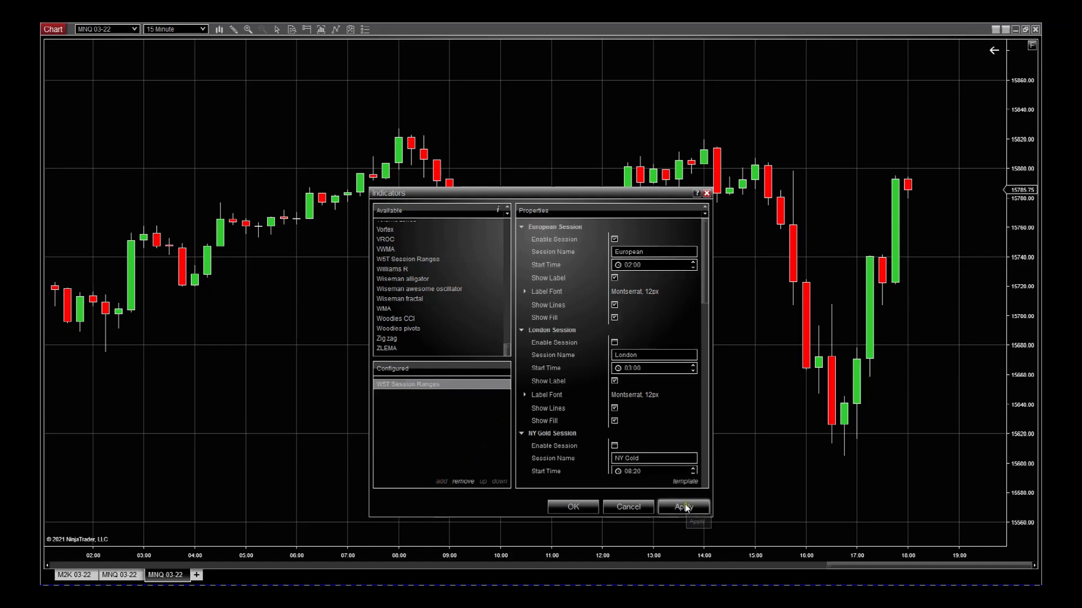
pyautogui.click(688, 508)
pyautogui.click(573, 509)
pyautogui.moveTo(574, 553); pyautogui.dragTo(676, 555)
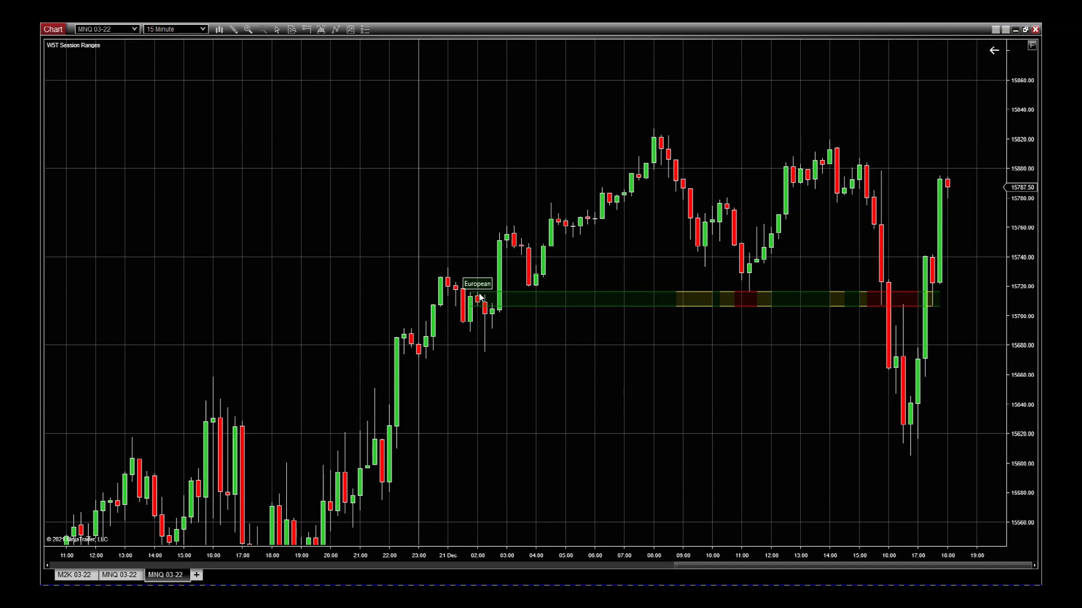
# Disable the European session and enable the London session with a 09:00 start time
pyautogui.rightClick(495, 151)
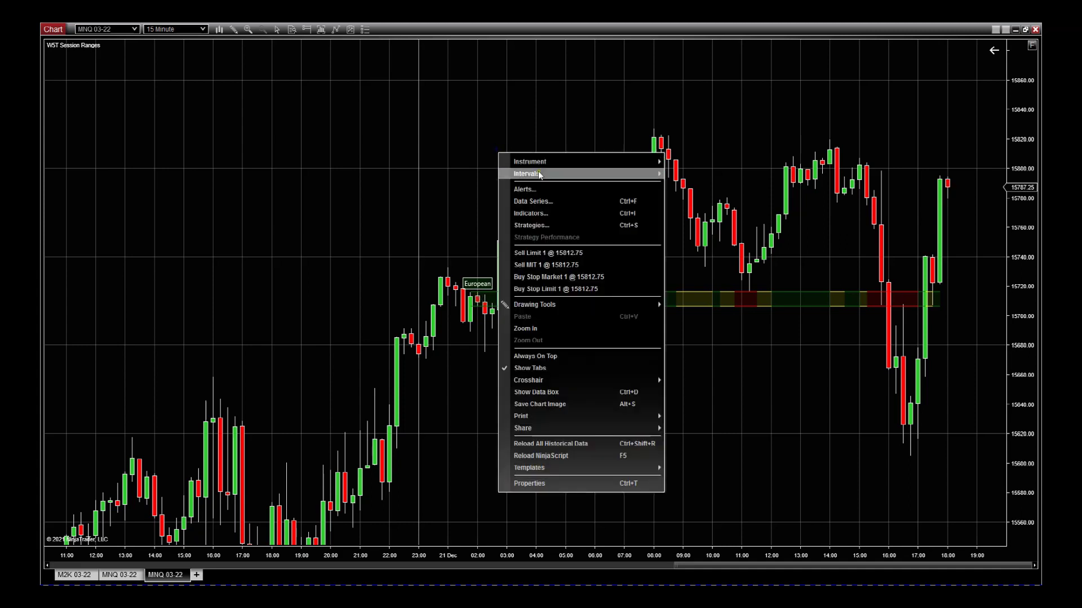
pyautogui.click(538, 213)
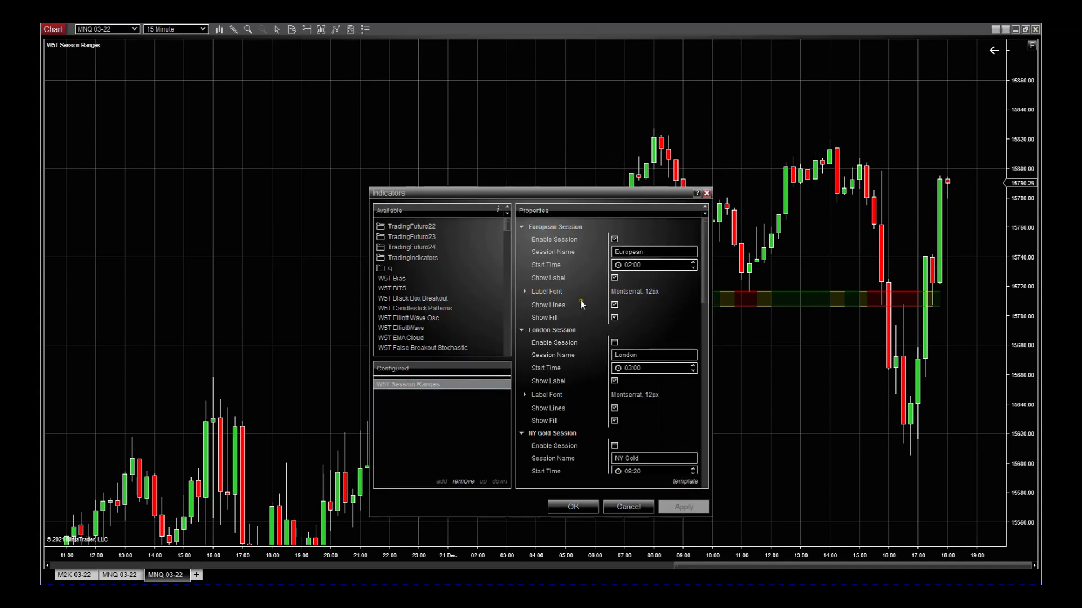
pyautogui.click(614, 240)
pyautogui.scroll(-2, 619, 264)
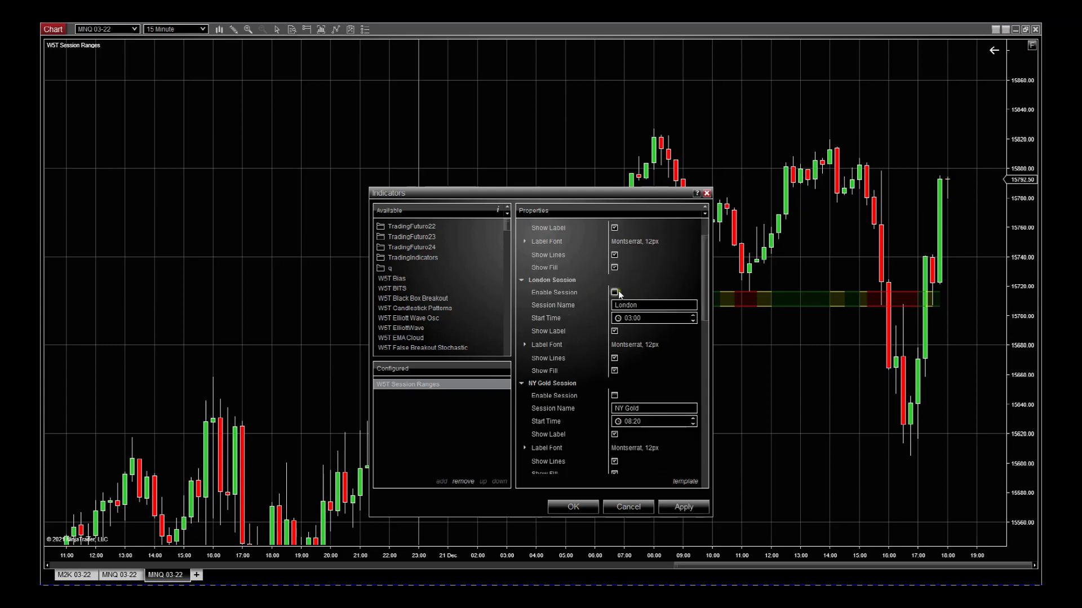
pyautogui.click(615, 292)
pyautogui.click(630, 317)
pyautogui.write('9')
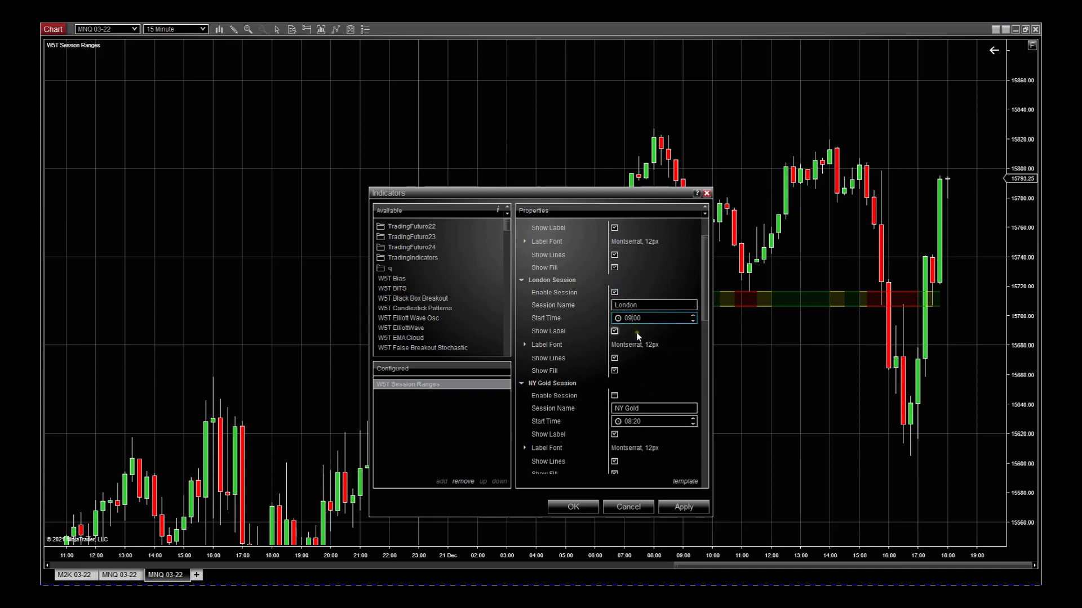
# Enable the NYSE session starting at 15:30 and apply the indicator settings
pyautogui.scroll(-5, 637, 333)
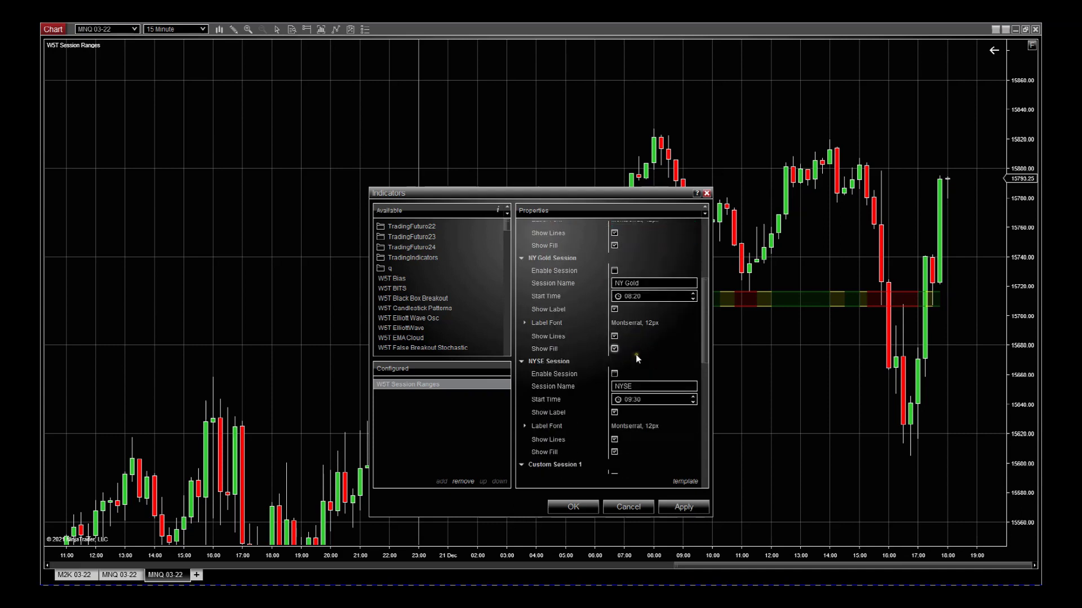
pyautogui.click(614, 373)
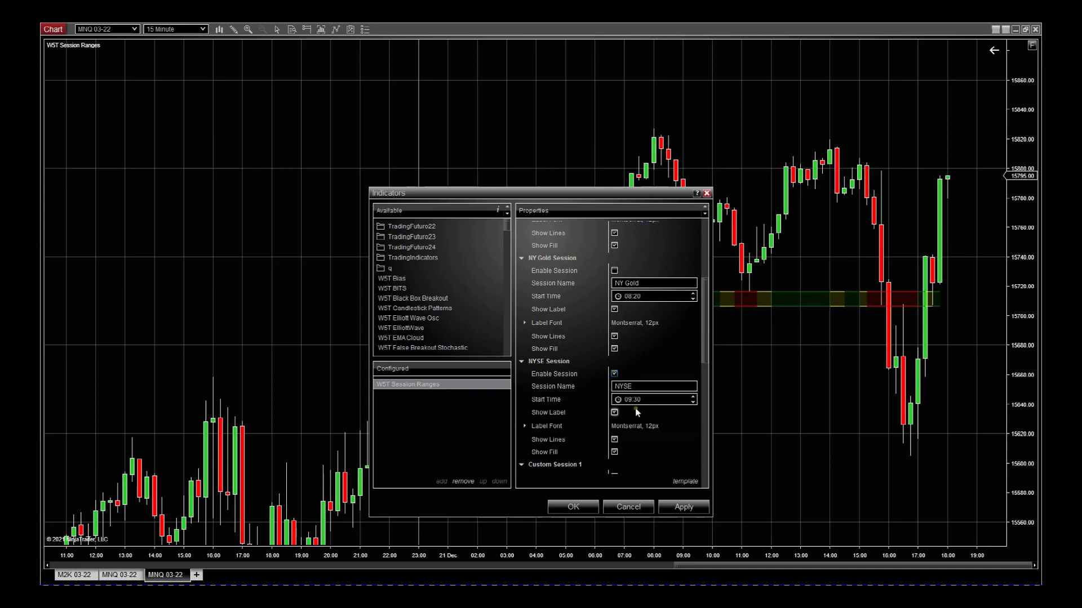
pyautogui.click(627, 400)
pyautogui.write('15')
pyautogui.scroll(-2, 661, 447)
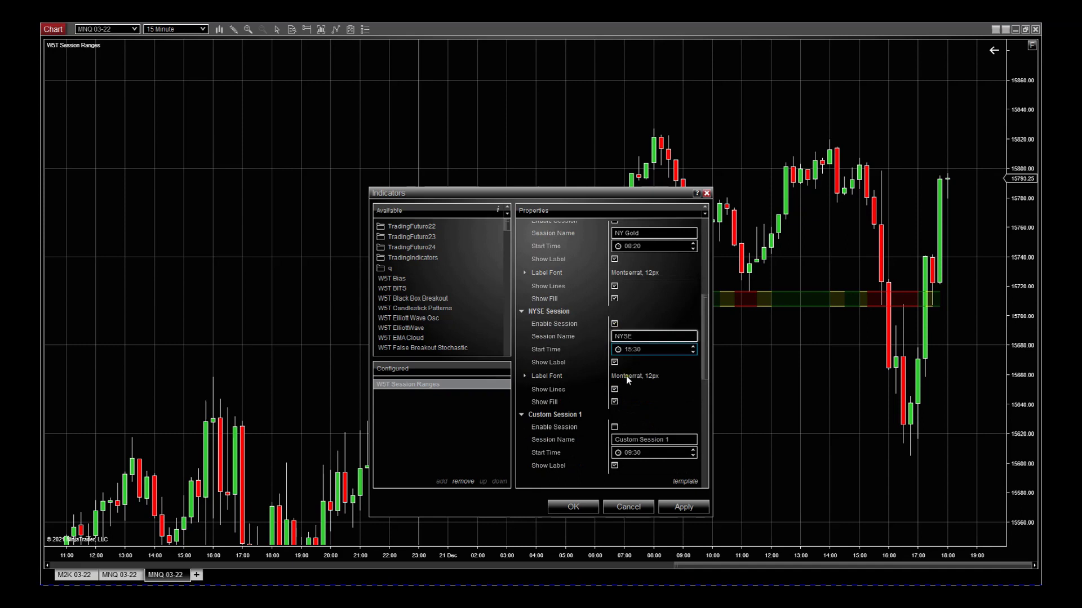
pyautogui.scroll(-2, 647, 396)
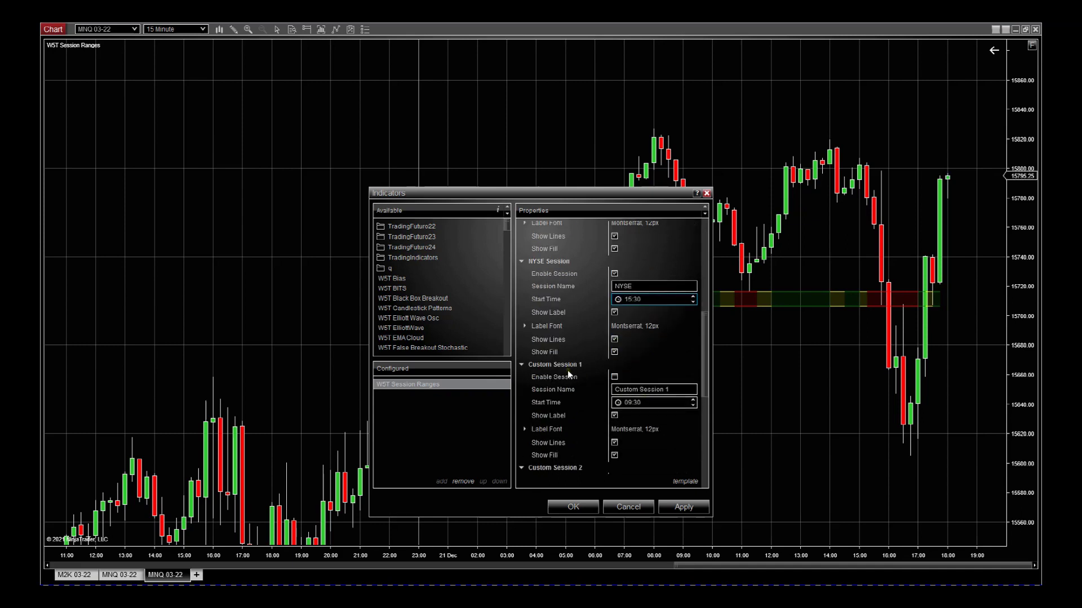
pyautogui.scroll(-1, 627, 373)
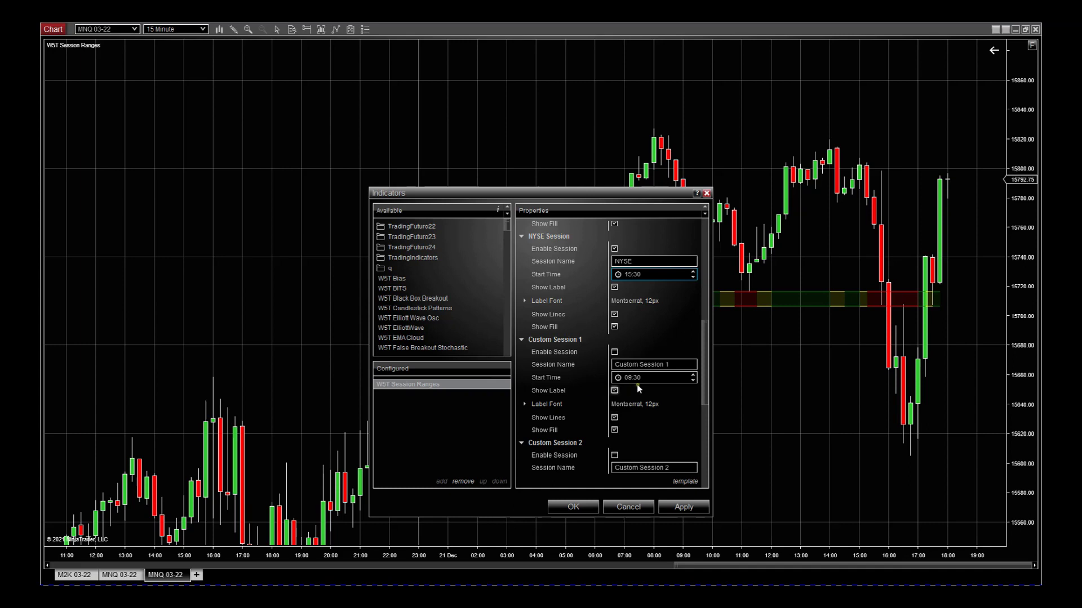
pyautogui.scroll(-3, 642, 395)
pyautogui.scroll(3, 634, 455)
pyautogui.click(678, 509)
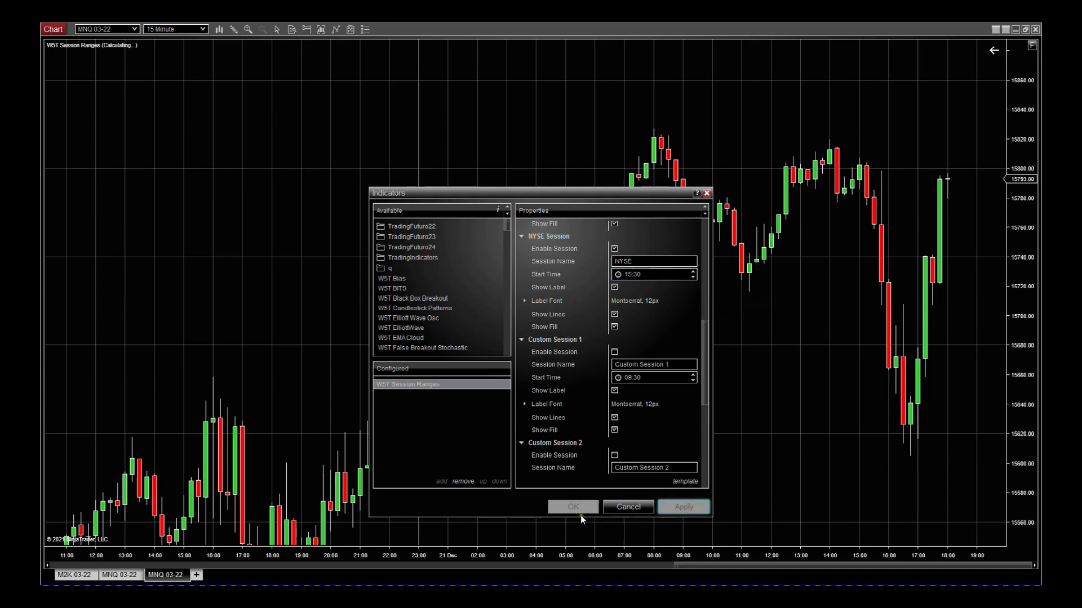
pyautogui.click(580, 516)
# Widen the bars along the time axis to zoom into today's London and NYSE sessions
pyautogui.moveTo(758, 552); pyautogui.dragTo(386, 525)
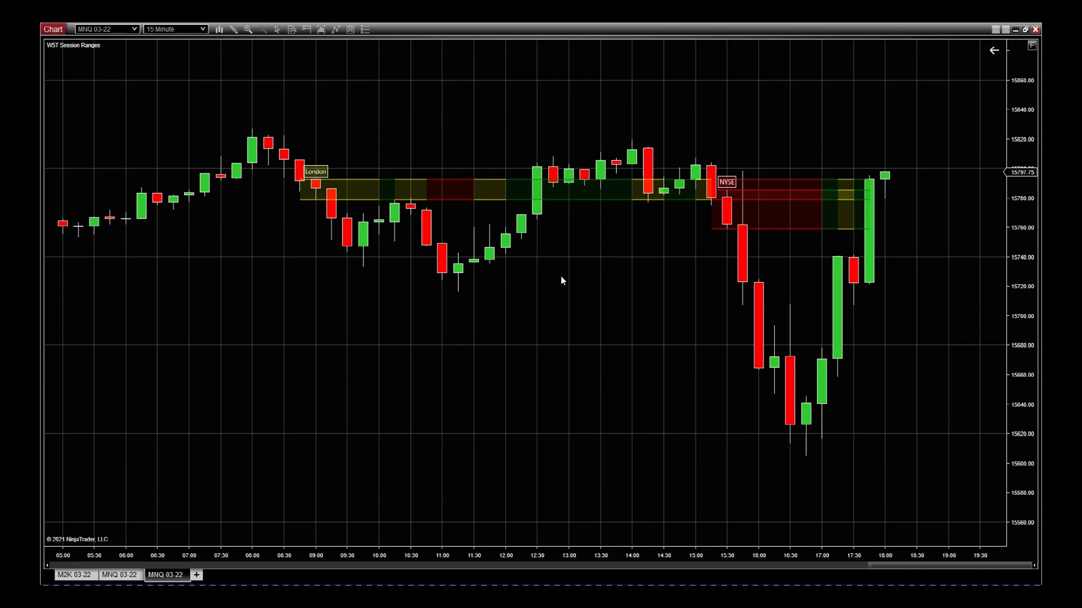
# Set the MNQ 03-22 chart background colour to DimGray in chart Properties
pyautogui.rightClick(584, 286)
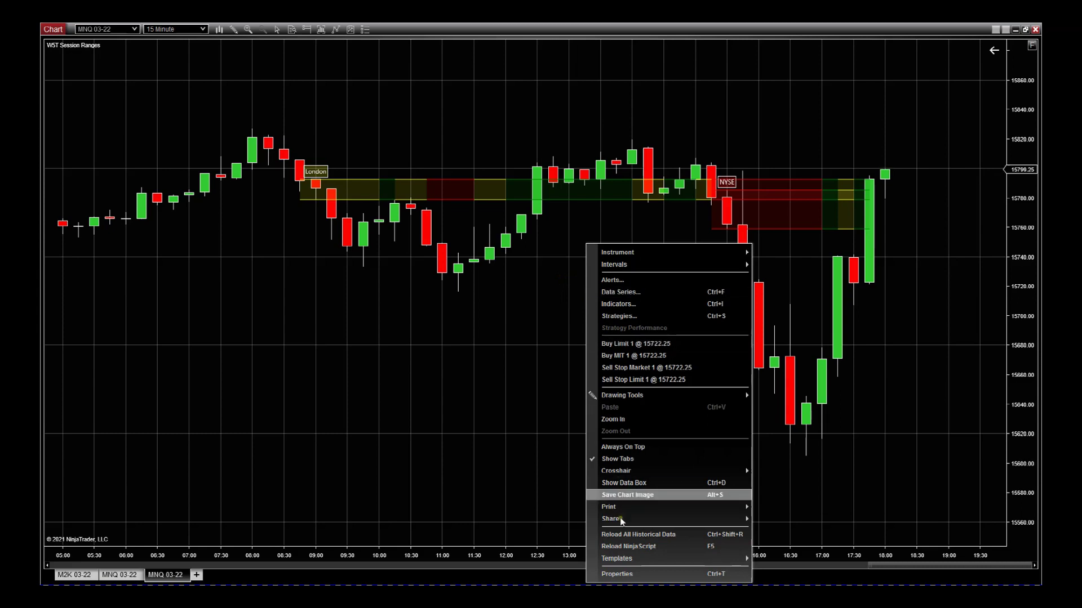
pyautogui.click(619, 574)
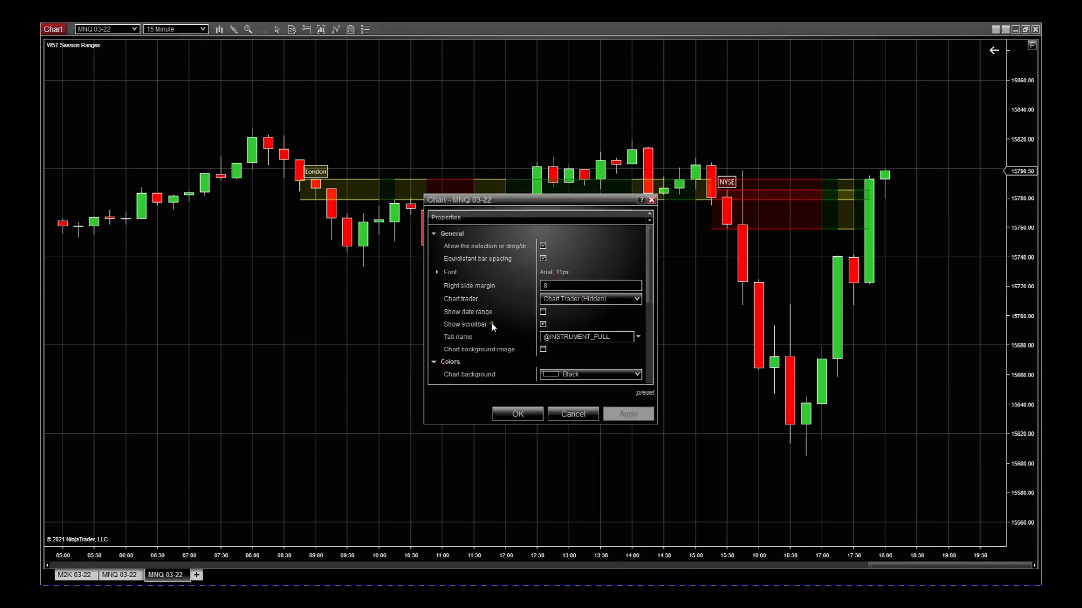
pyautogui.scroll(-2, 494, 283)
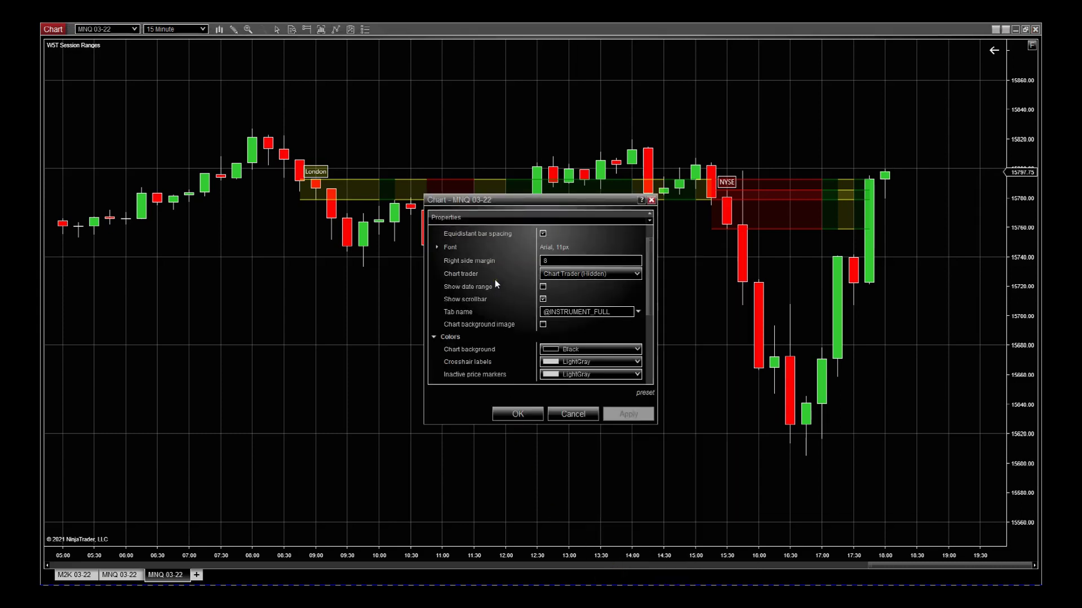
pyautogui.click(624, 329)
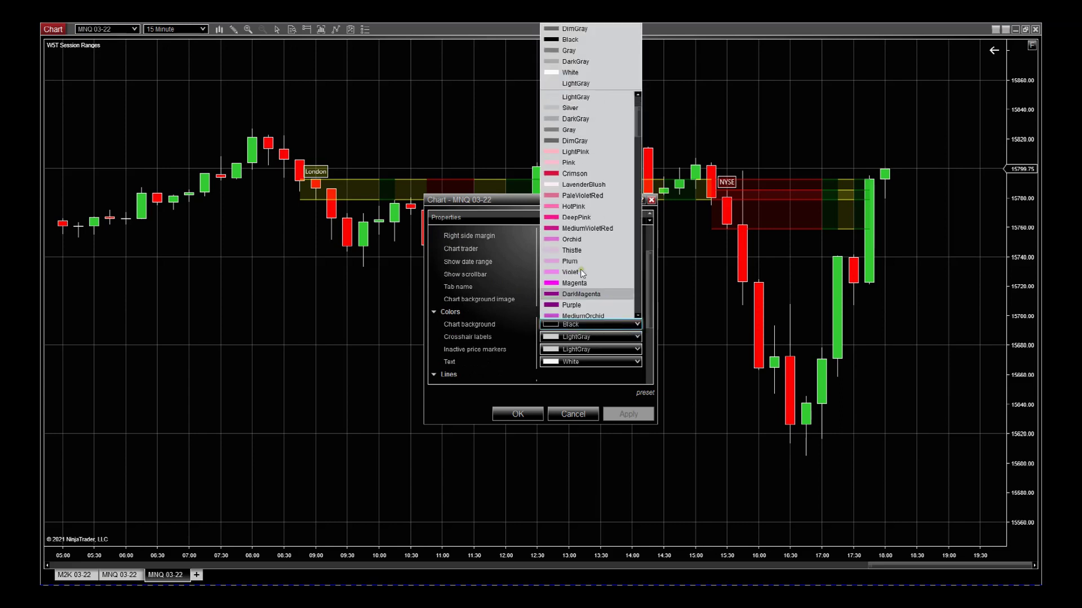
pyautogui.click(572, 29)
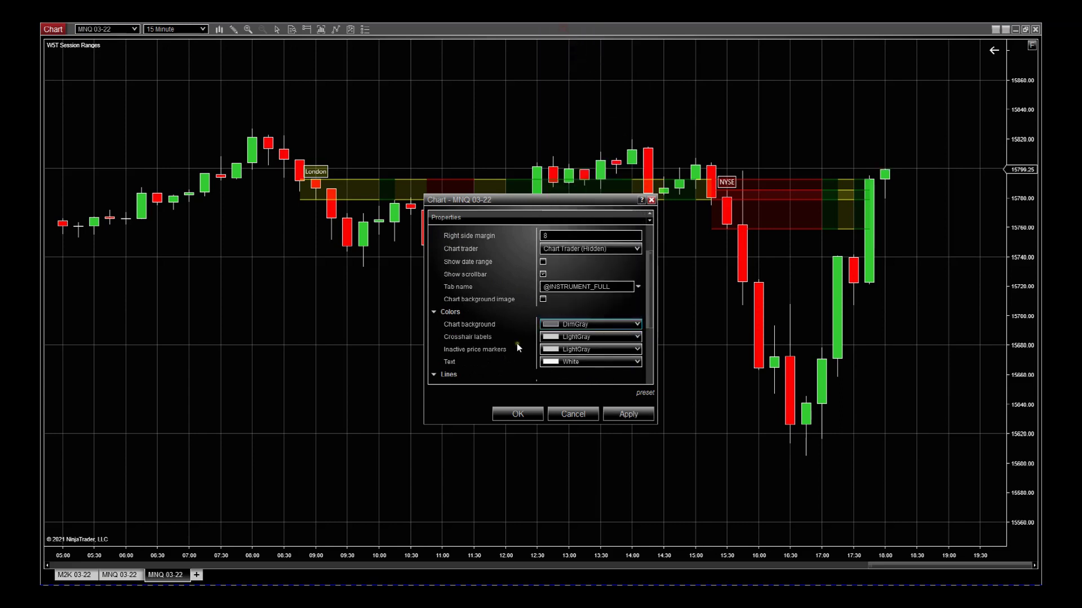
# Make both horizontal and vertical grid lines DimGray and apply the chart properties
pyautogui.scroll(-1, 517, 345)
pyautogui.scroll(-2, 518, 347)
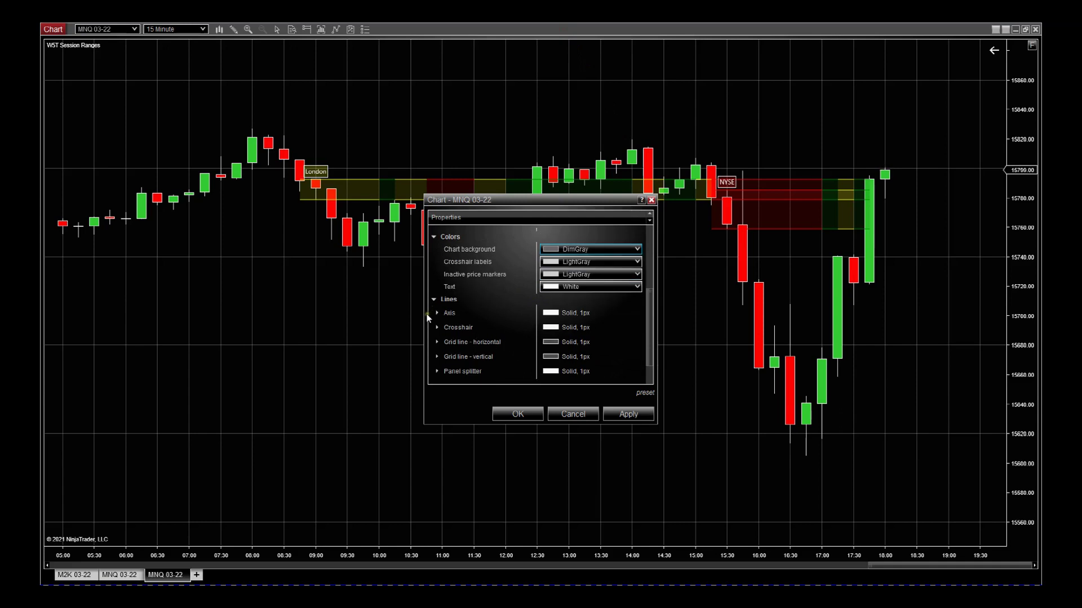
pyautogui.click(436, 341)
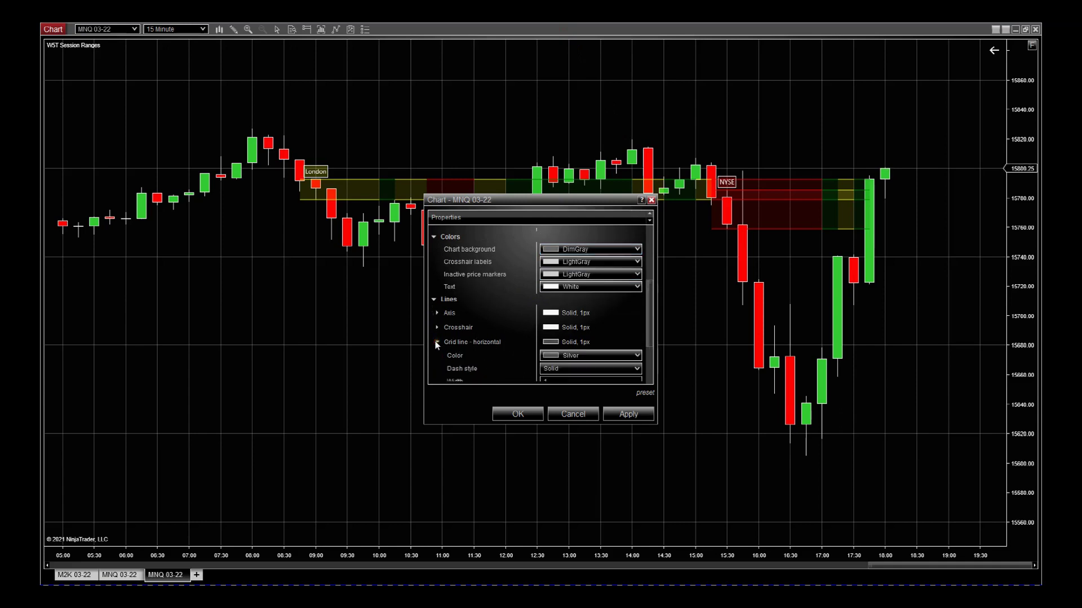
pyautogui.click(636, 356)
pyautogui.click(575, 28)
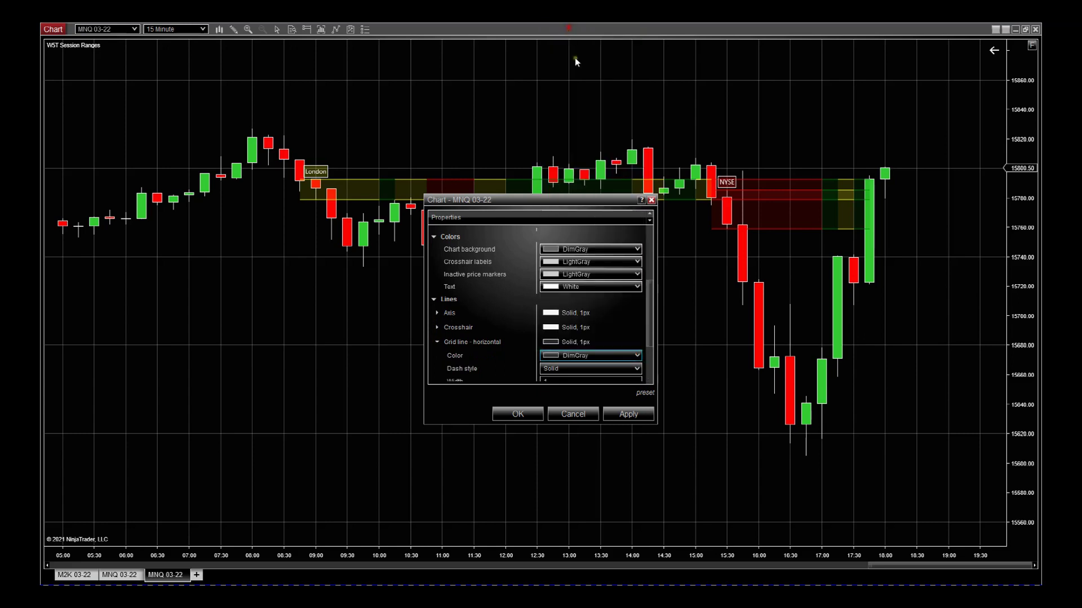
pyautogui.scroll(-2, 489, 336)
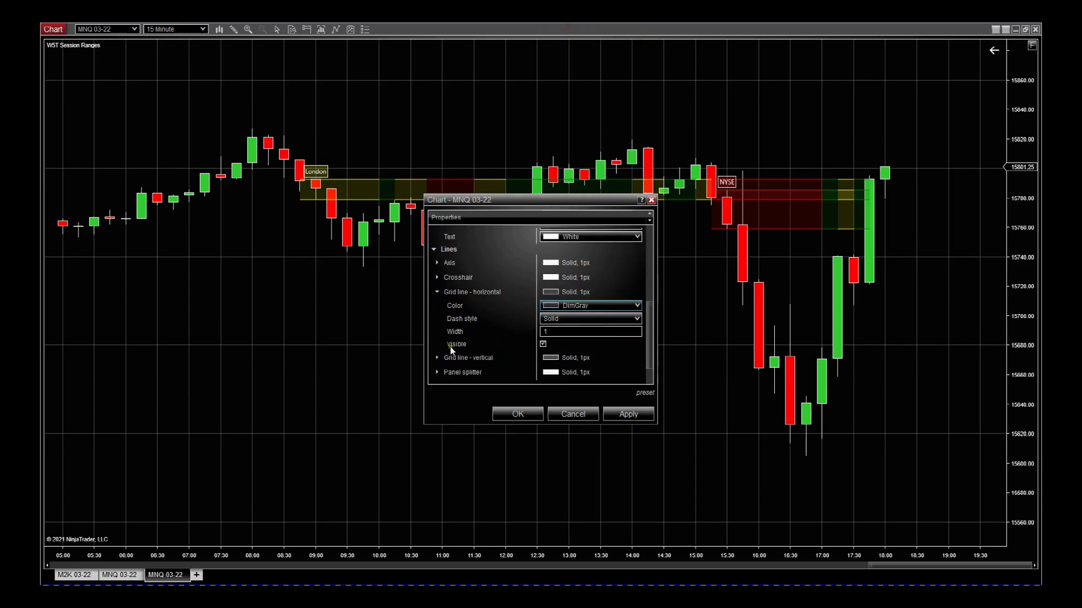
pyautogui.click(437, 358)
pyautogui.scroll(-1, 580, 356)
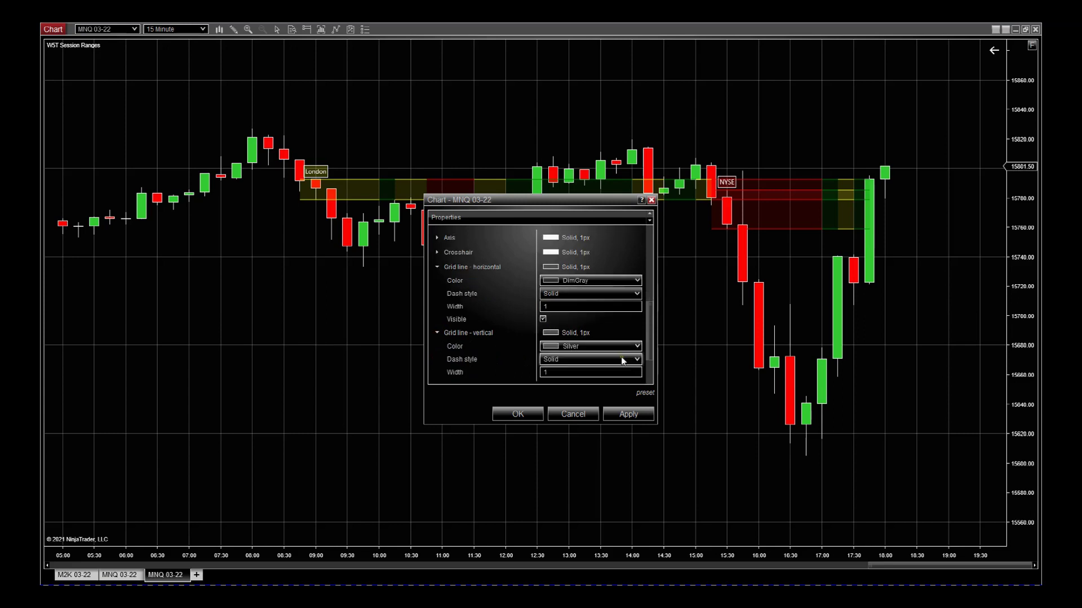
pyautogui.click(635, 347)
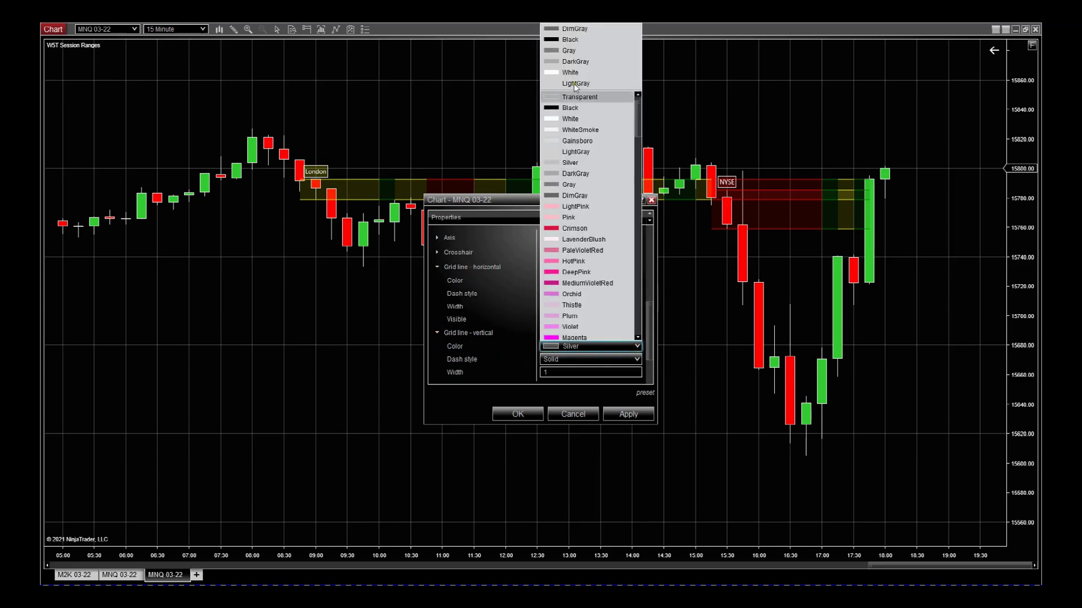
pyautogui.click(556, 29)
pyautogui.click(639, 414)
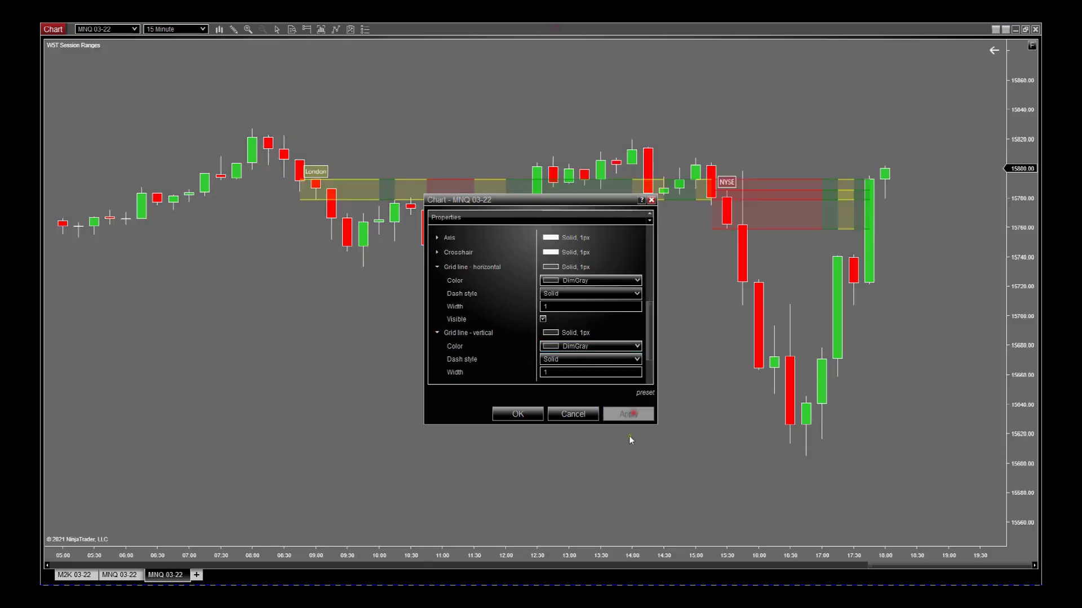
pyautogui.click(526, 415)
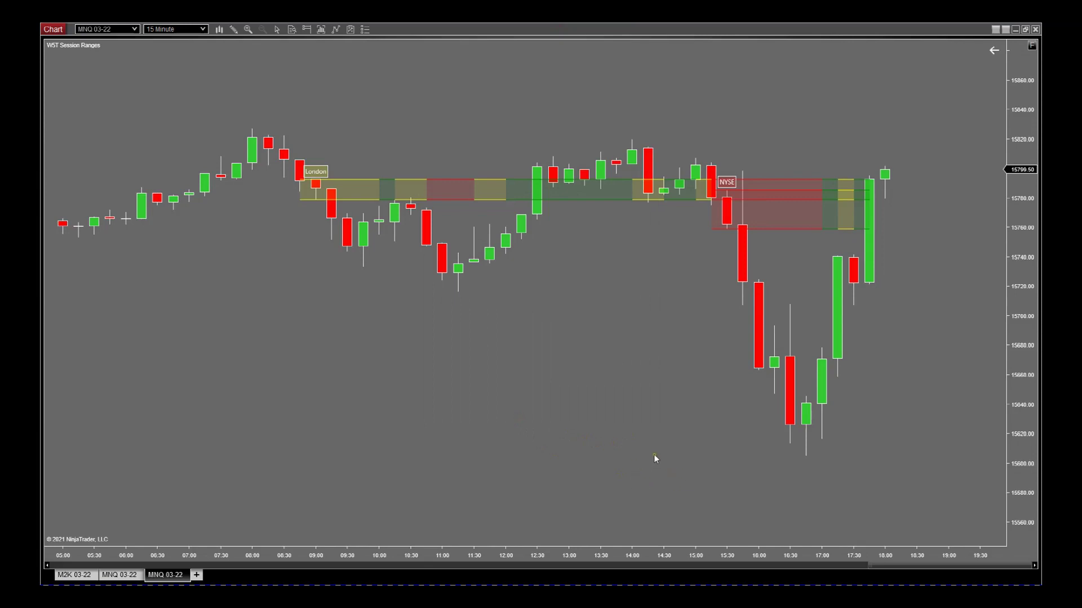
# Stretch the price scale, pan the chart, and compress bars to fit 04:00 to 20:00
pyautogui.moveTo(1039, 360); pyautogui.dragTo(1028, 310)
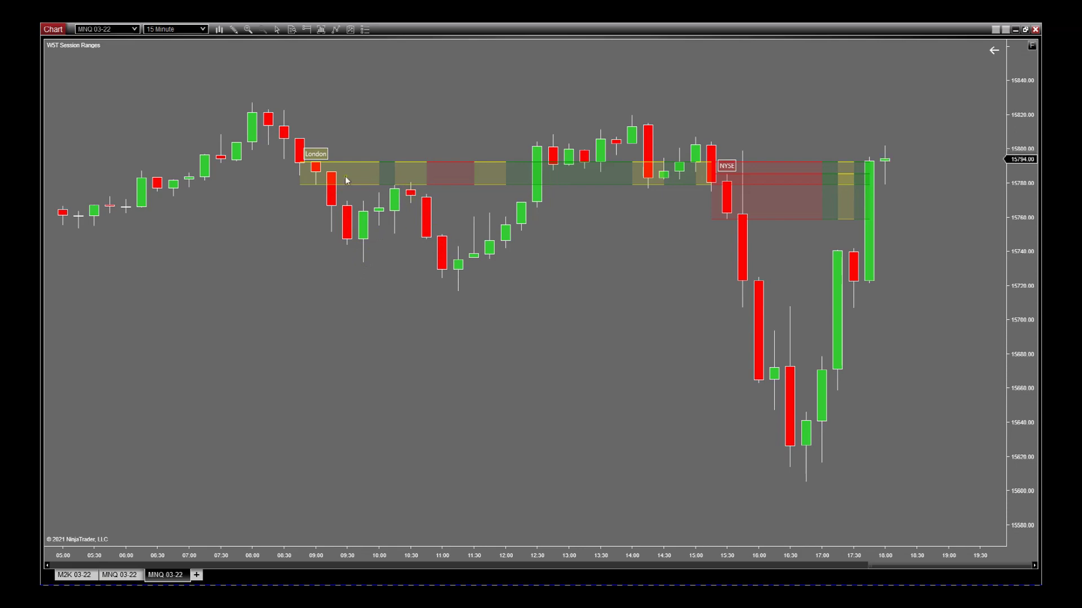
pyautogui.moveTo(657, 318); pyautogui.dragTo(536, 317)
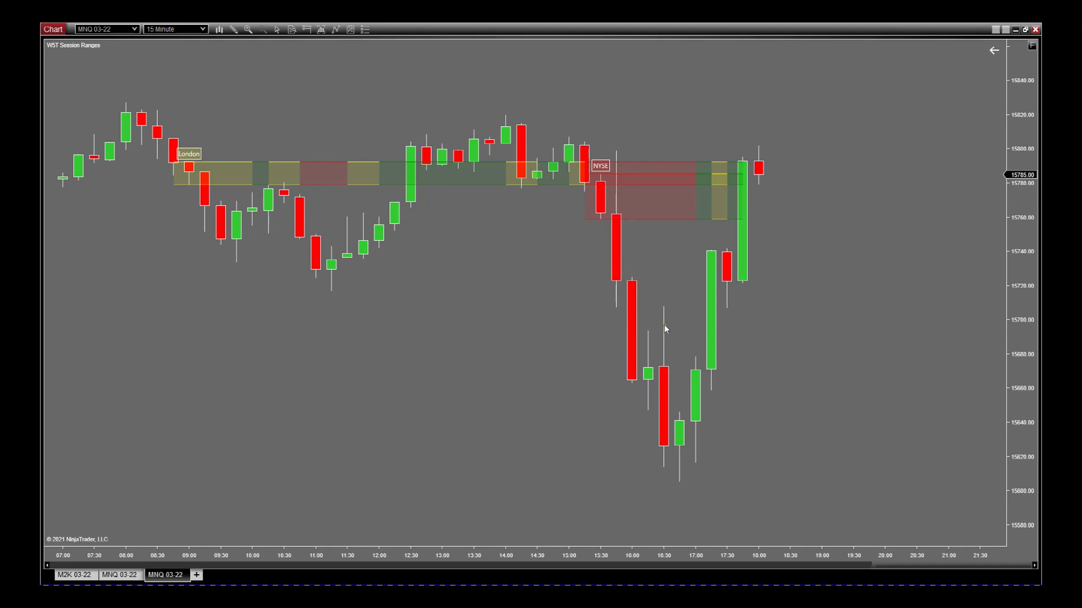
pyautogui.moveTo(472, 373); pyautogui.dragTo(551, 374)
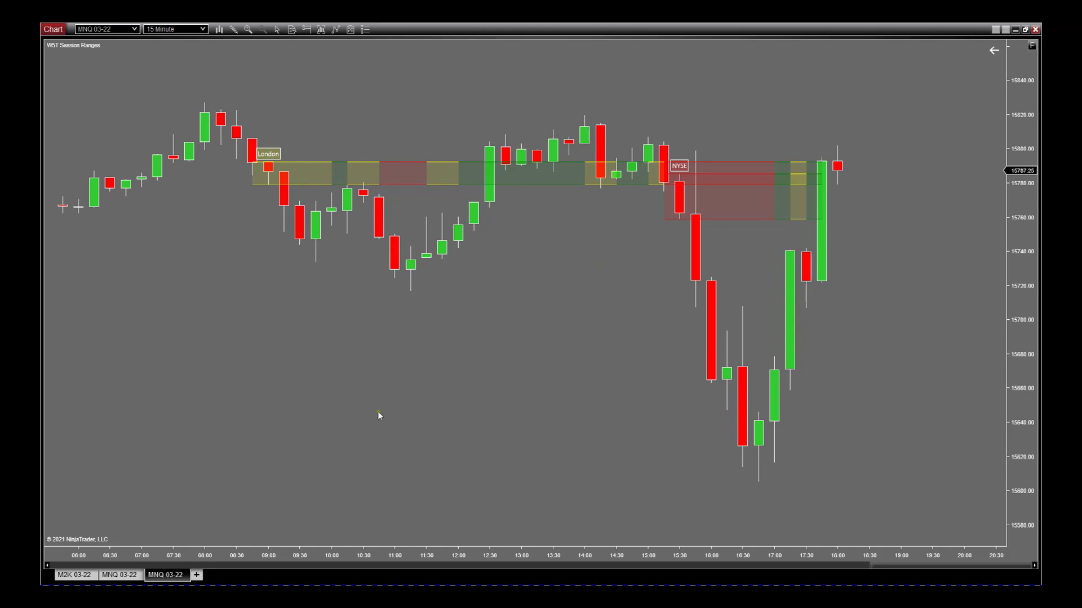
pyautogui.moveTo(398, 555); pyautogui.dragTo(420, 554)
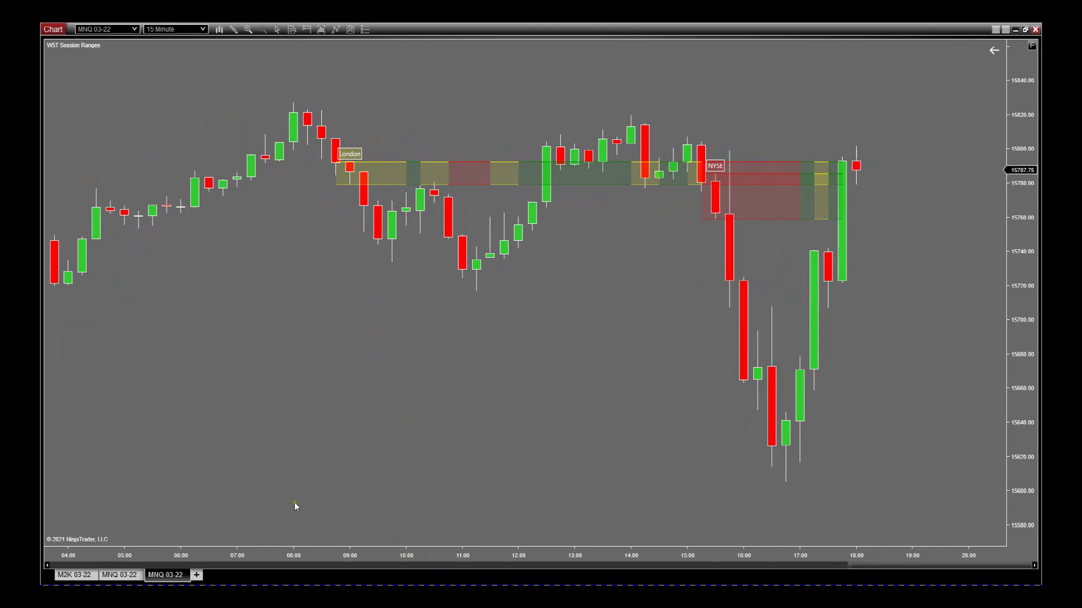
# Open a new CL 02-22 chart tab with base period 5 and switch it to 5-minute bars
pyautogui.click(196, 576)
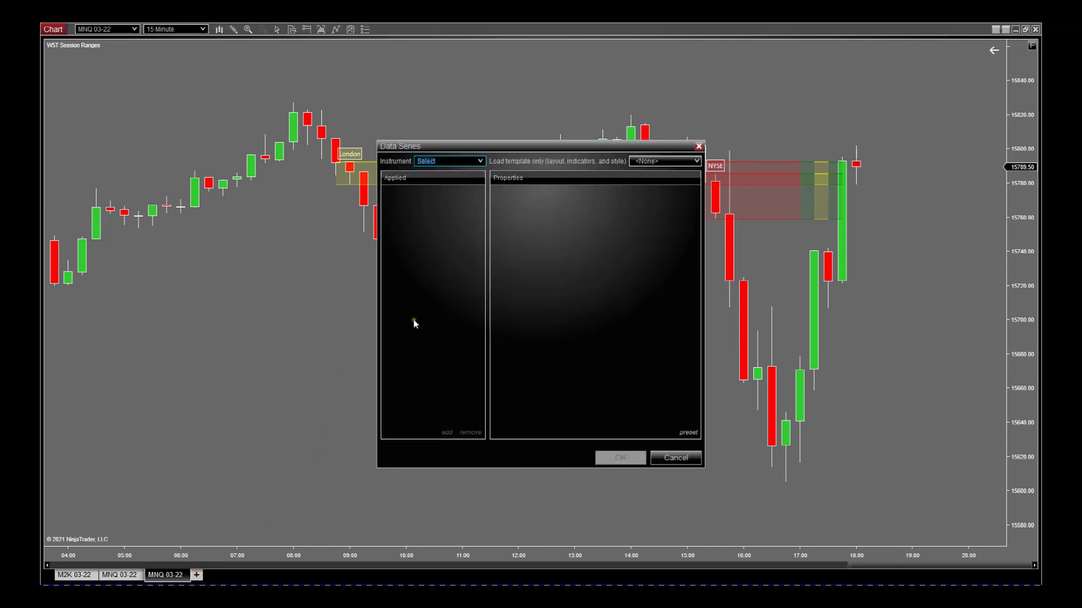
pyautogui.click(479, 161)
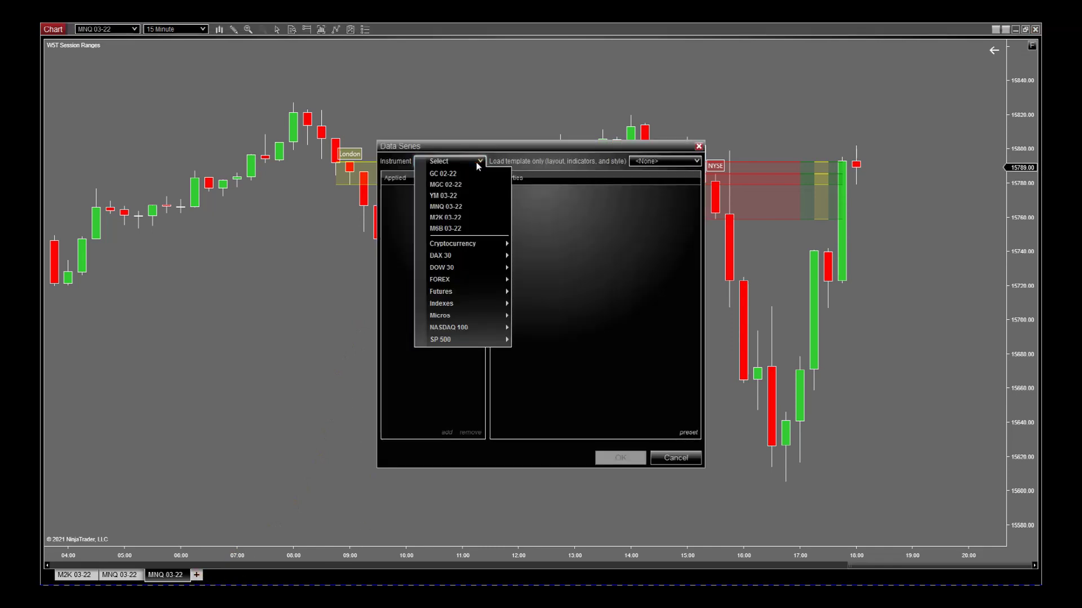
pyautogui.moveTo(469, 293)
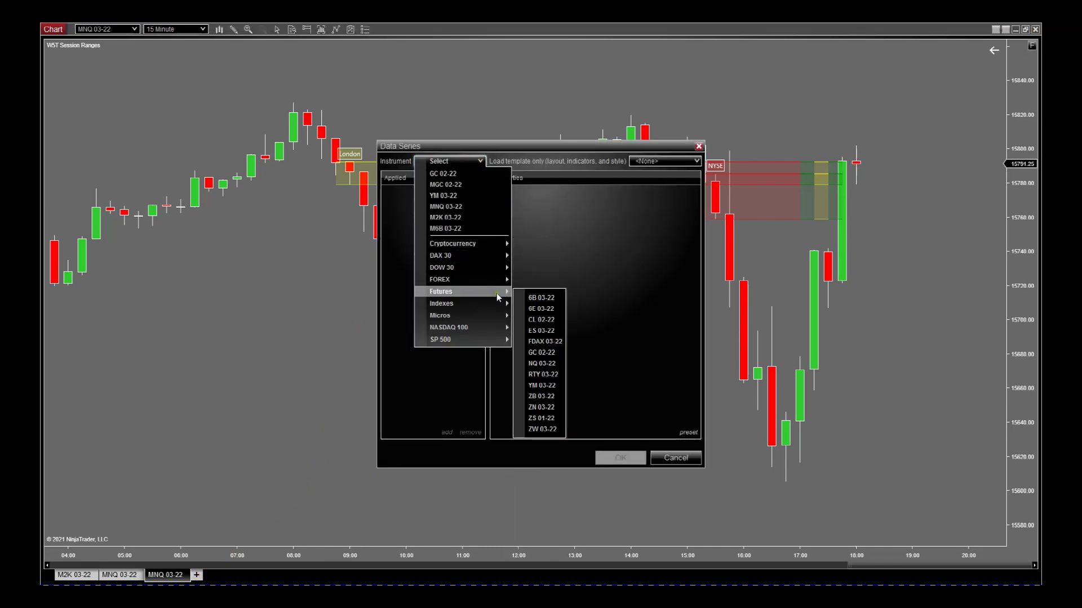
pyautogui.click(542, 320)
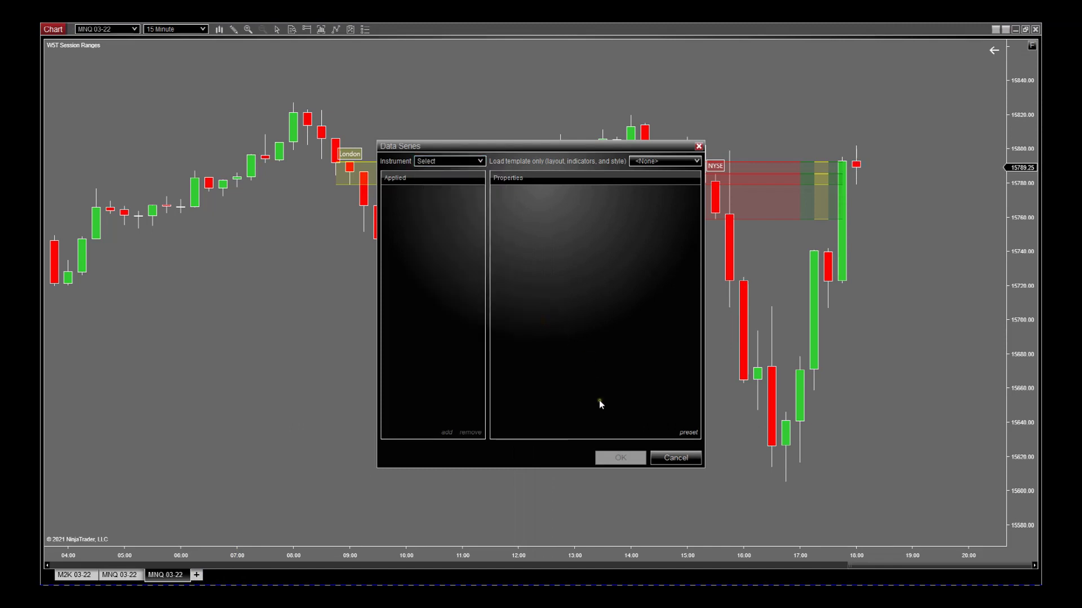
pyautogui.click(597, 245)
pyautogui.write('5')
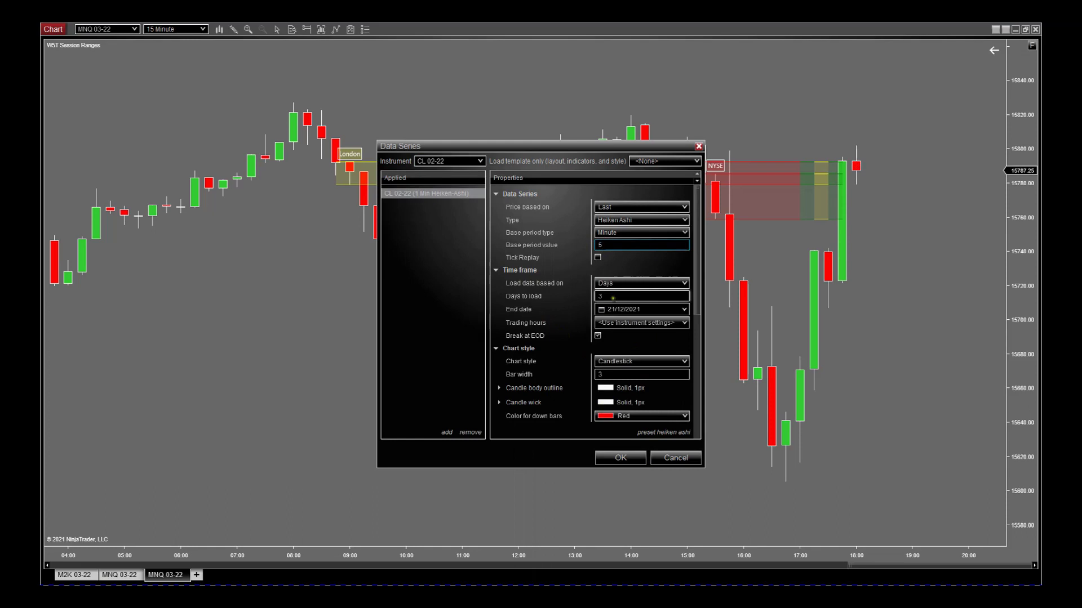
pyautogui.click(634, 461)
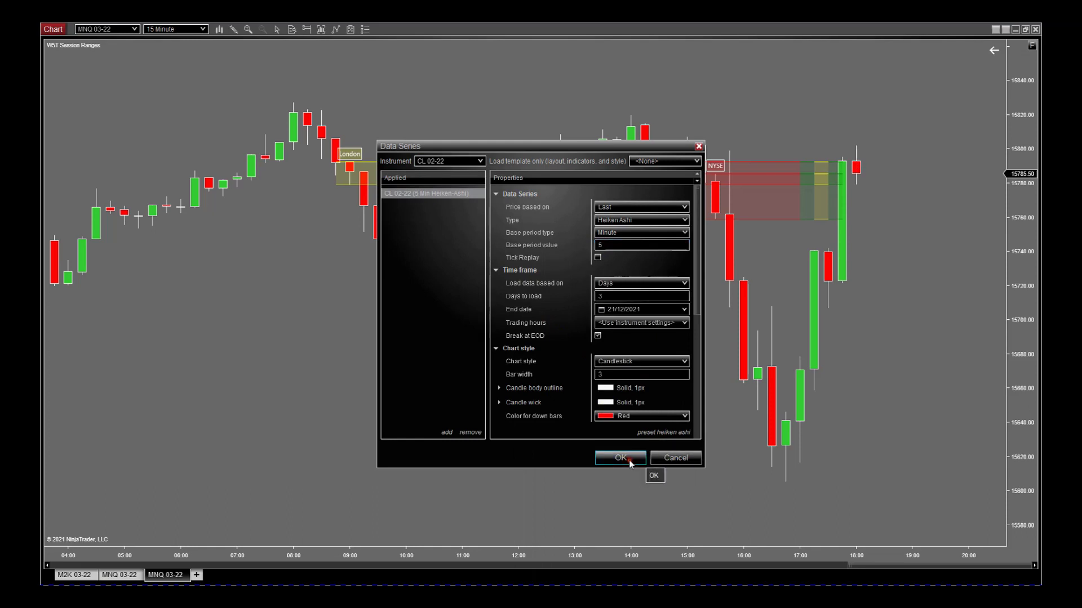
pyautogui.moveTo(924, 419); pyautogui.dragTo(693, 408)
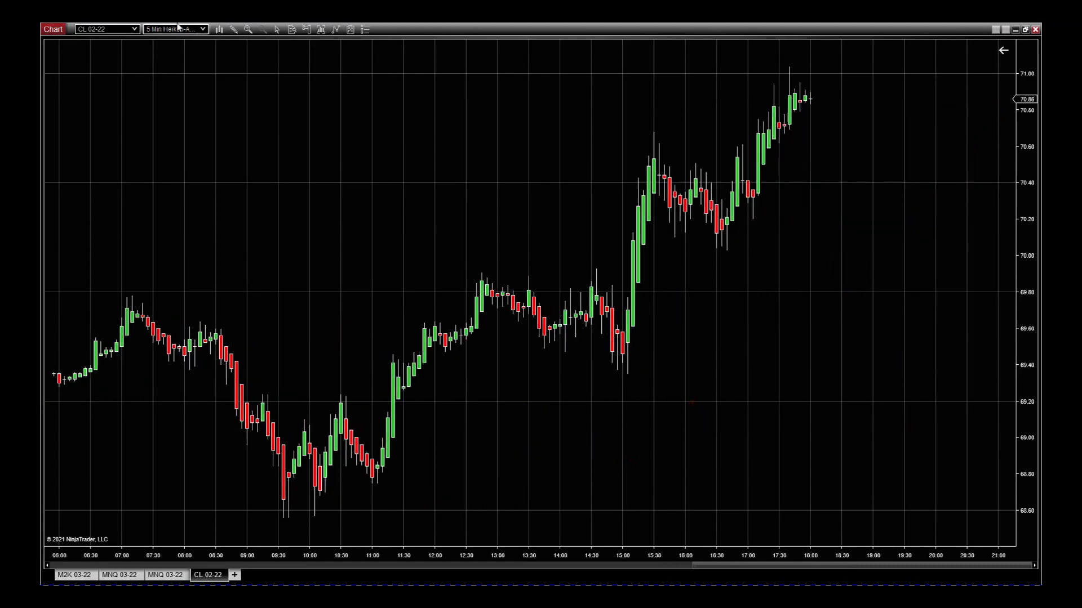
pyautogui.click(196, 29)
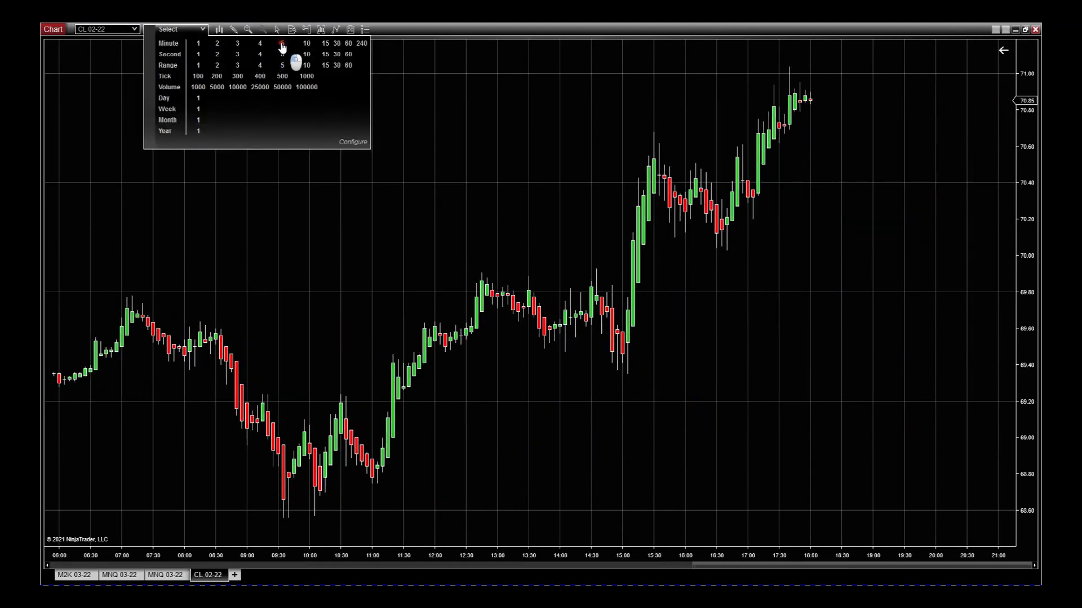
pyautogui.click(281, 44)
# Open the Indicators dialog on the CL 02-22 chart and select W5T Session Ranges
pyautogui.moveTo(853, 381); pyautogui.dragTo(744, 387)
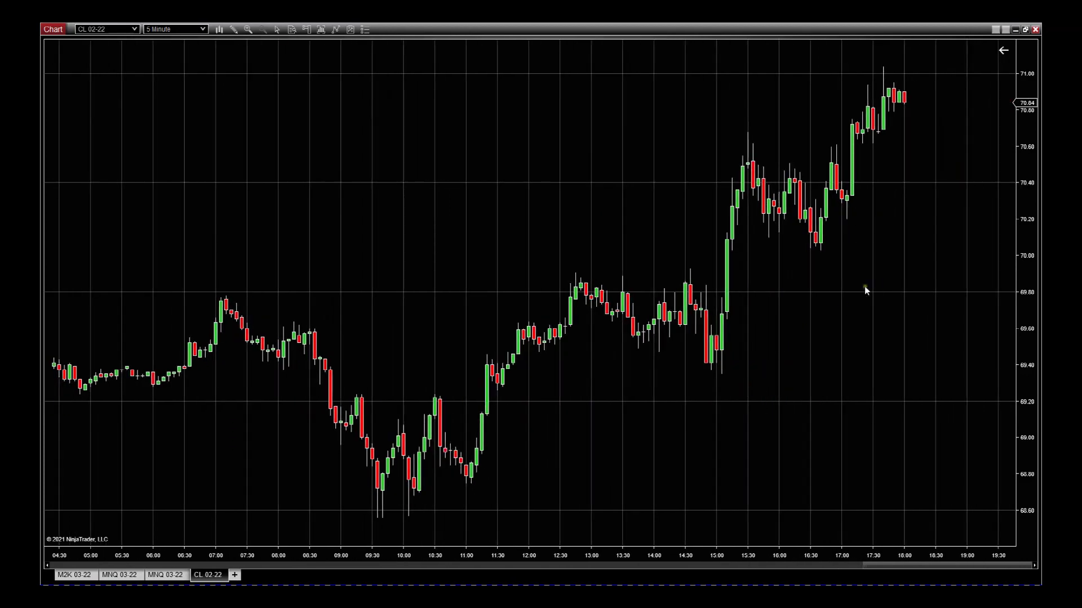
pyautogui.rightClick(490, 214)
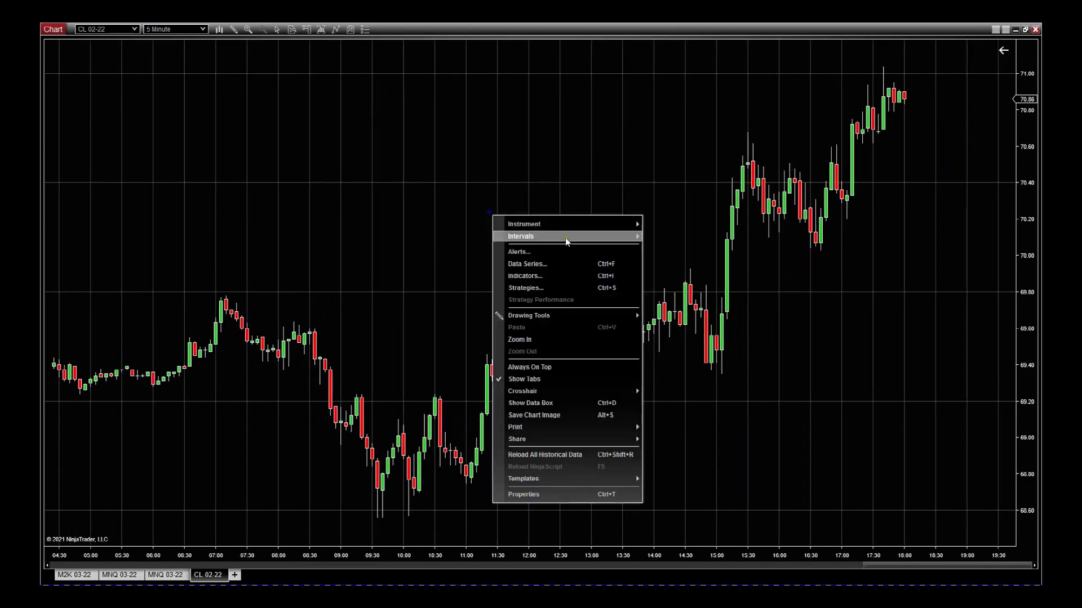
pyautogui.click(541, 277)
pyautogui.scroll(-10, 424, 254)
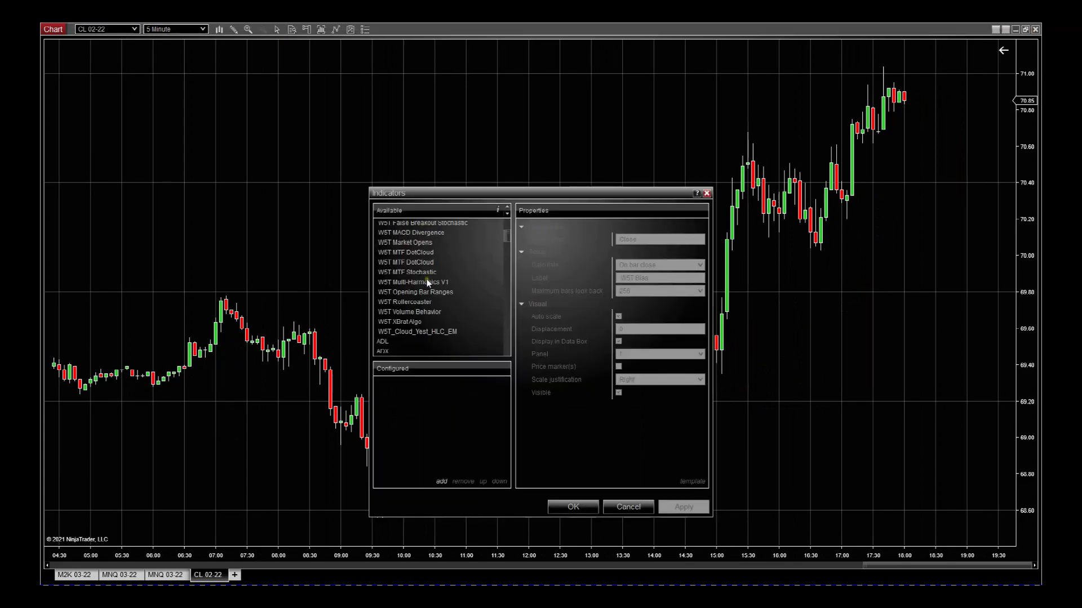
pyautogui.scroll(-10, 429, 300)
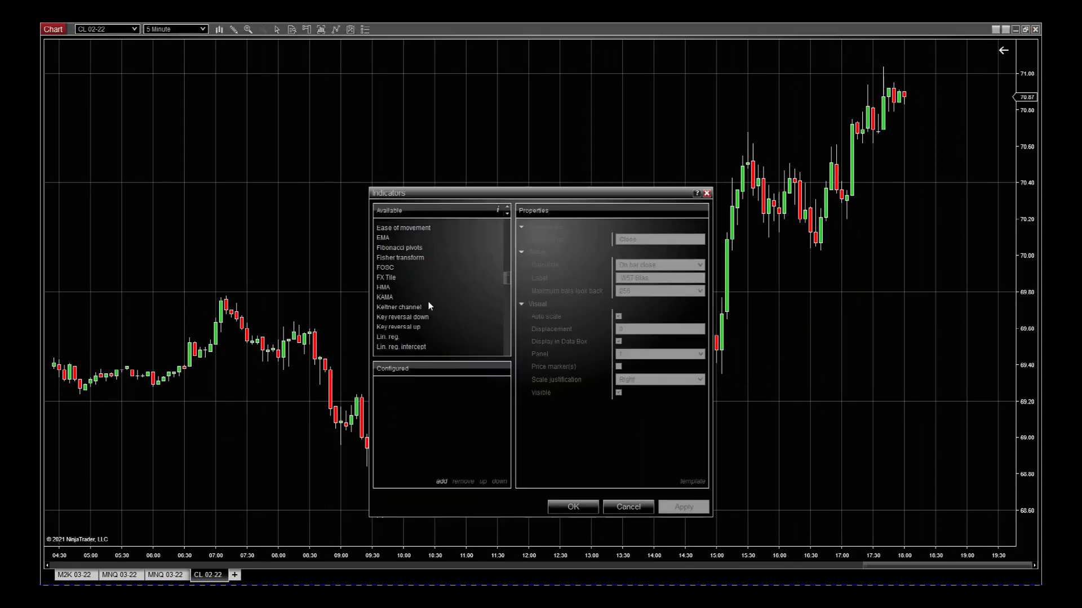
pyautogui.scroll(-10, 428, 306)
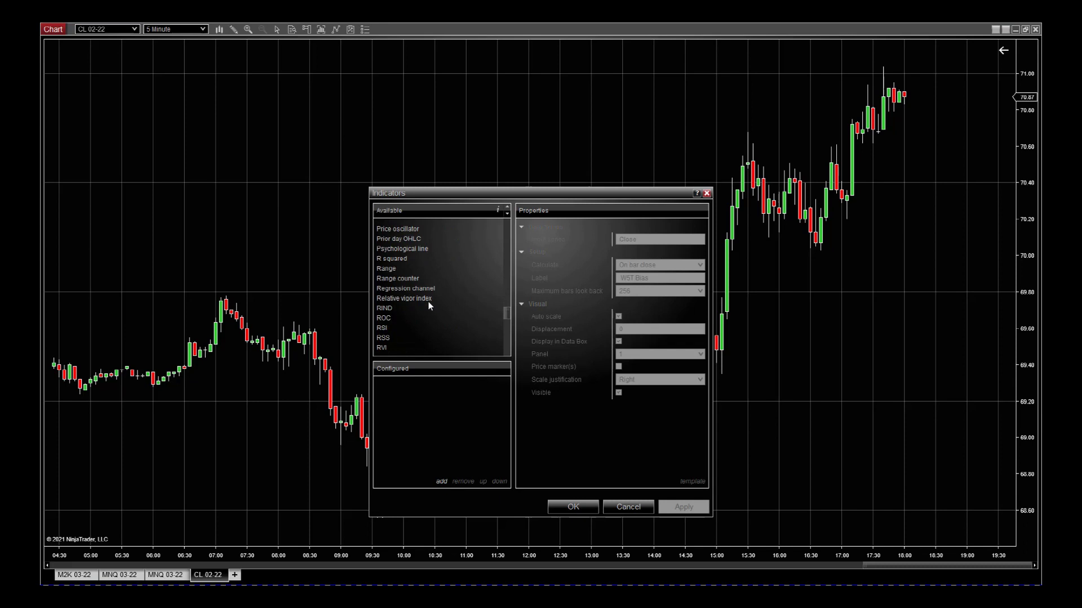
pyautogui.scroll(-8, 428, 305)
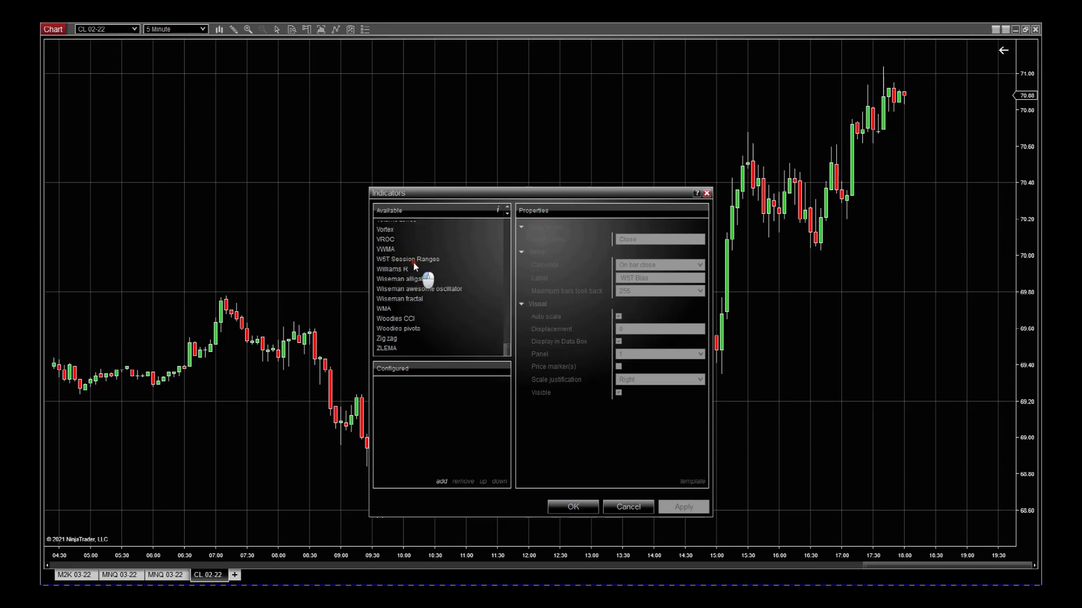
pyautogui.click(414, 260)
# Add W5T Session Ranges, toggle the European session, and enable Custom Session 1 renamed OIL
pyautogui.click(441, 483)
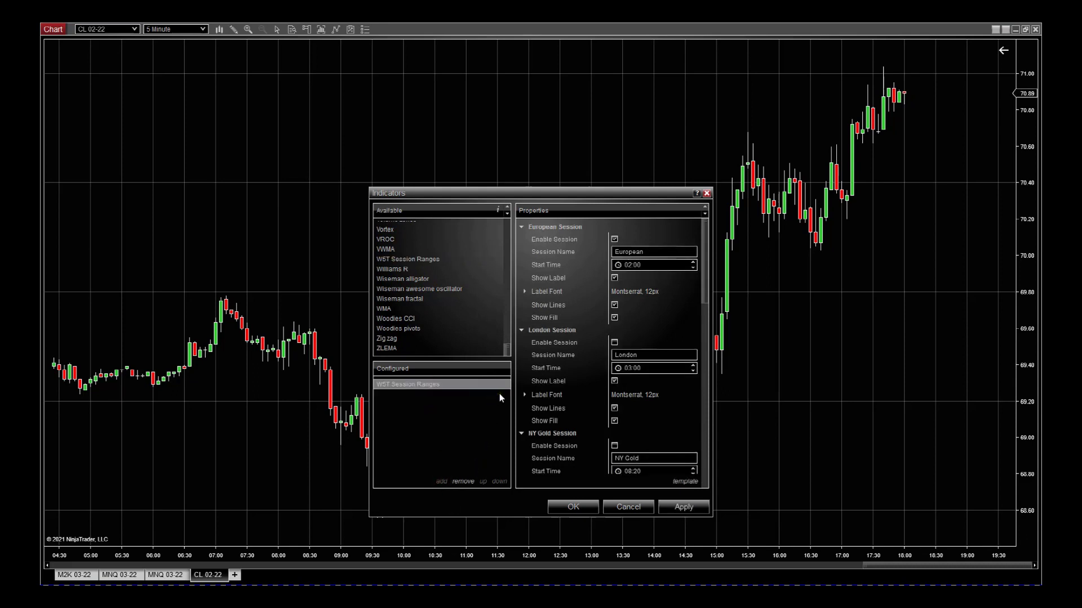
pyautogui.click(614, 239)
pyautogui.scroll(-3, 631, 316)
pyautogui.scroll(-3, 635, 335)
pyautogui.scroll(-3, 640, 345)
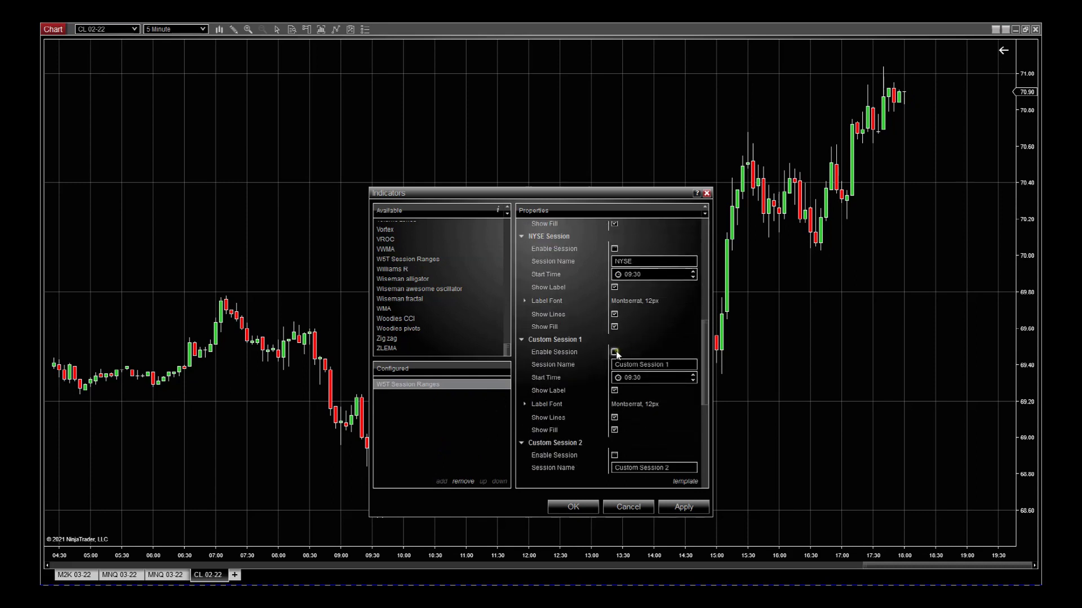
pyautogui.click(615, 352)
pyautogui.moveTo(691, 366); pyautogui.dragTo(604, 363)
pyautogui.press('BackSpace')
pyautogui.write('Oi')
pyautogui.press('Tab')
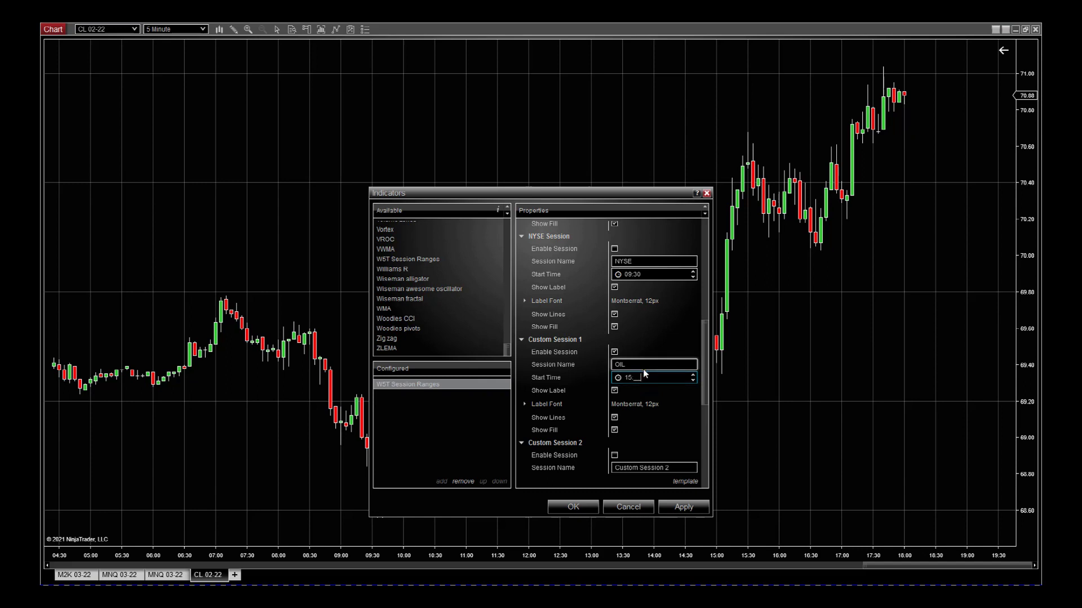
# Set the OIL session start time to 15:00, apply it, and widen the bars
pyautogui.write('00')
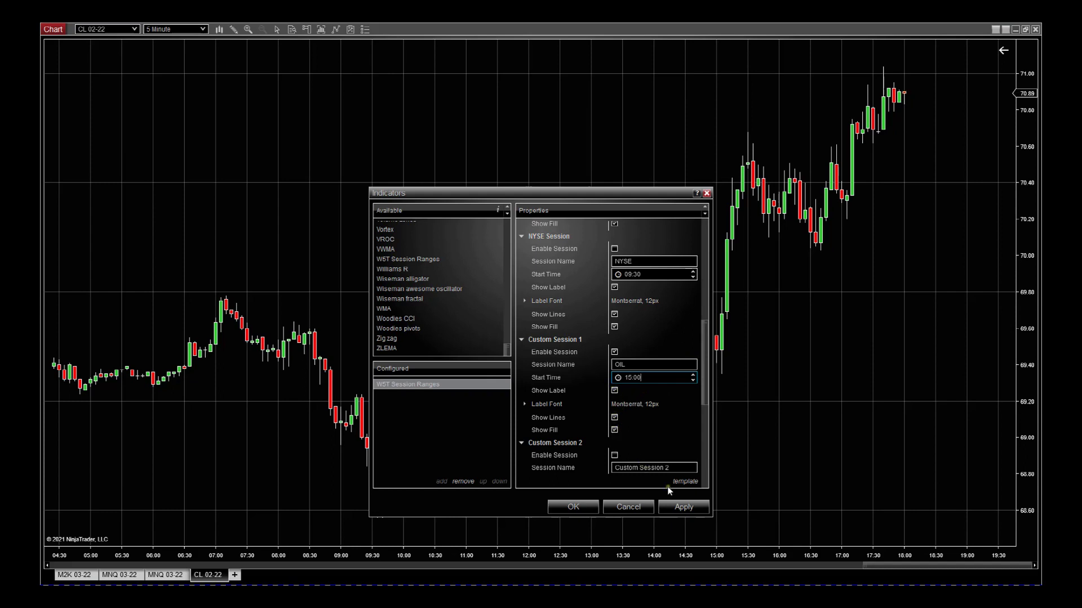
pyautogui.click(680, 507)
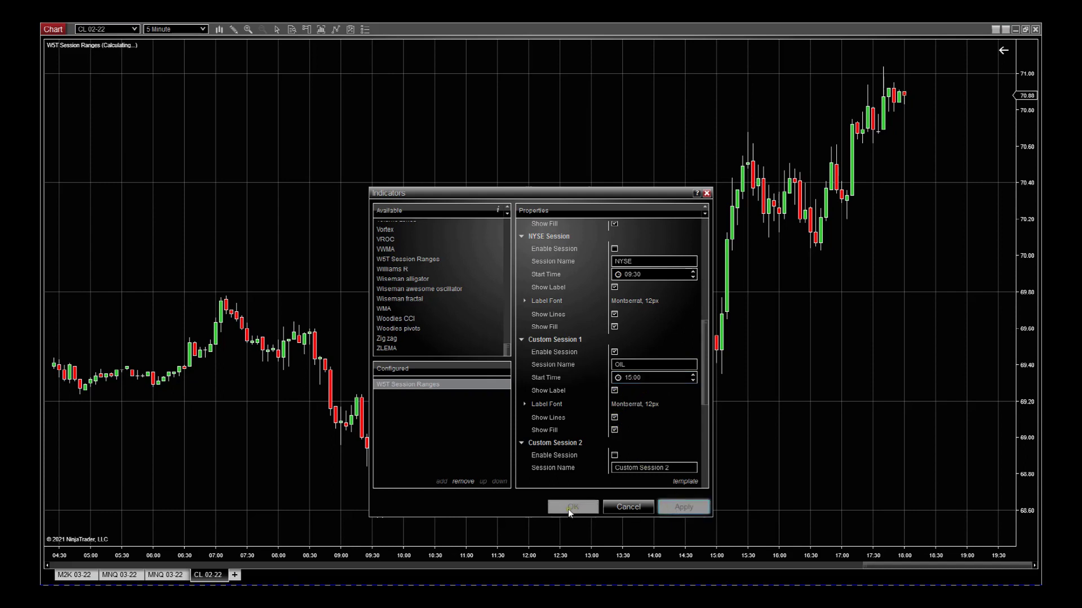
pyautogui.click(586, 507)
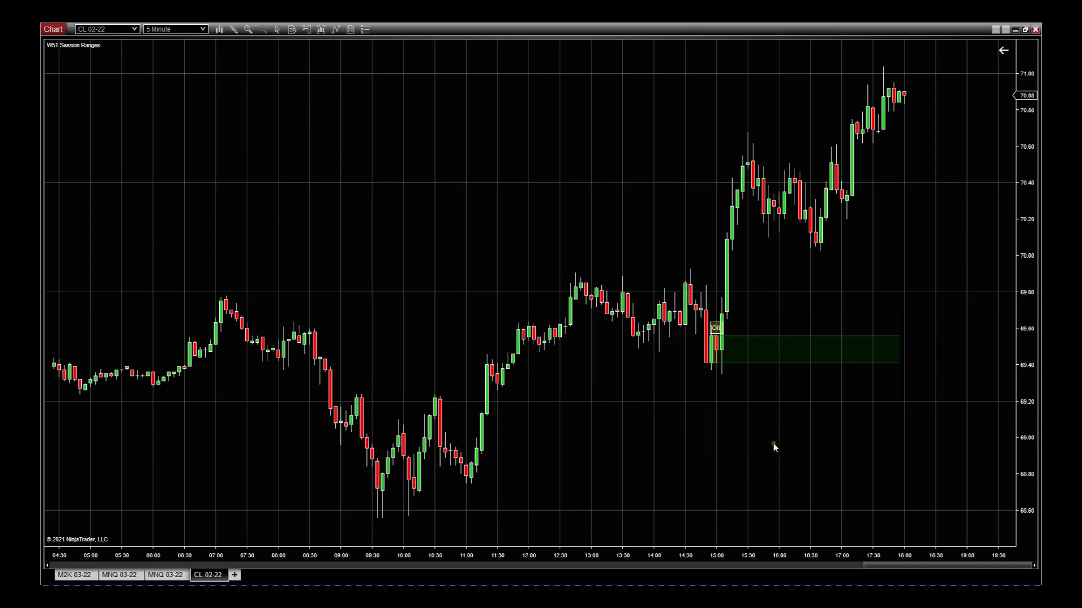
pyautogui.moveTo(745, 557); pyautogui.dragTo(629, 527)
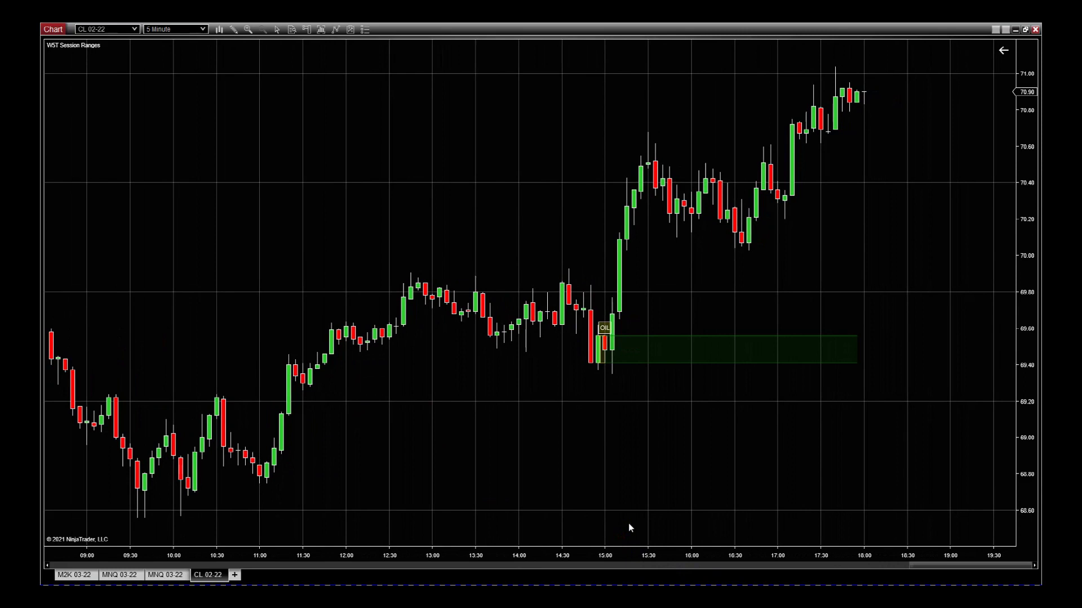
pyautogui.rightClick(513, 150)
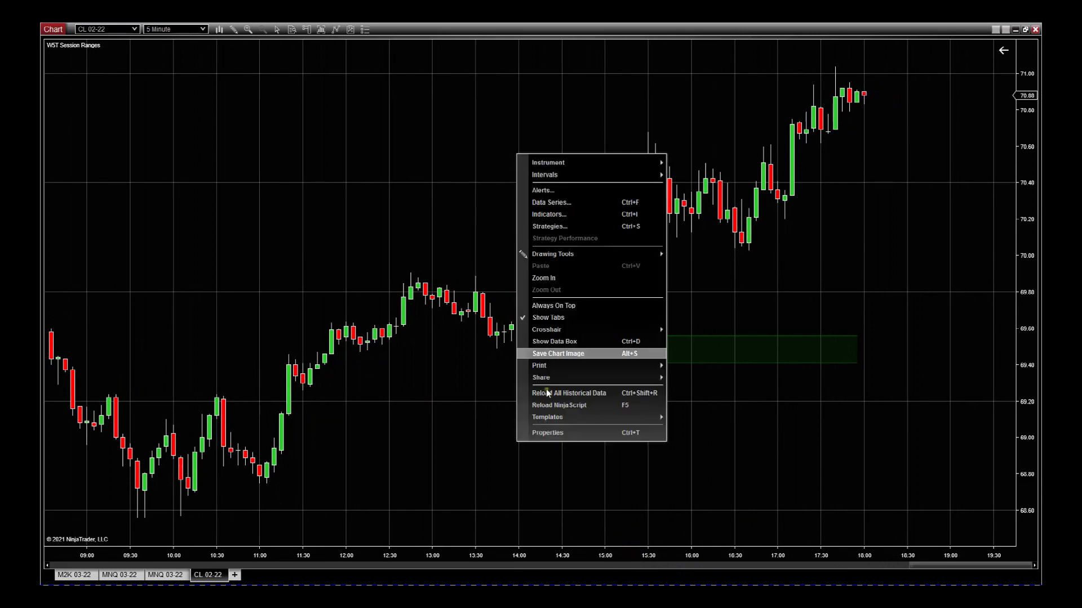
# Set the CL chart background to a grey-to-black Gradient Brush in Chart Properties
pyautogui.click(549, 434)
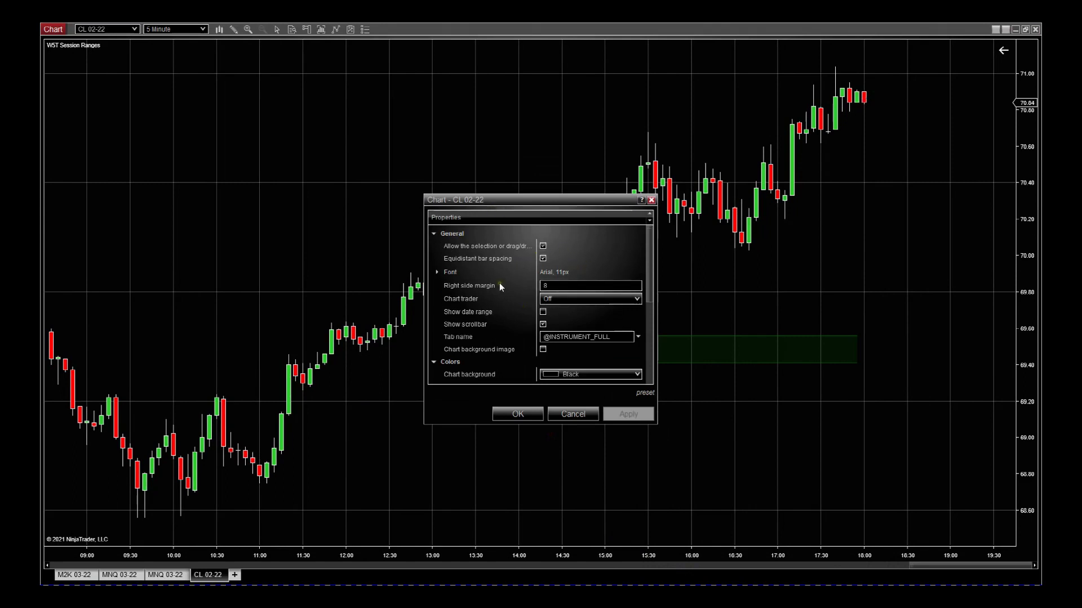
pyautogui.scroll(-2, 596, 319)
pyautogui.click(635, 324)
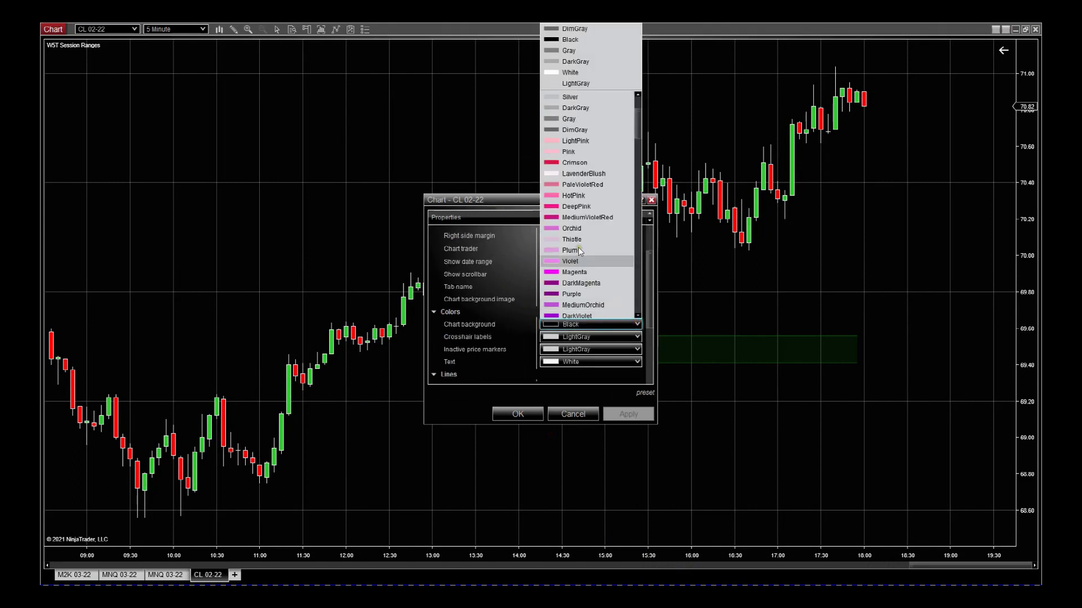
pyautogui.scroll(3, 589, 192)
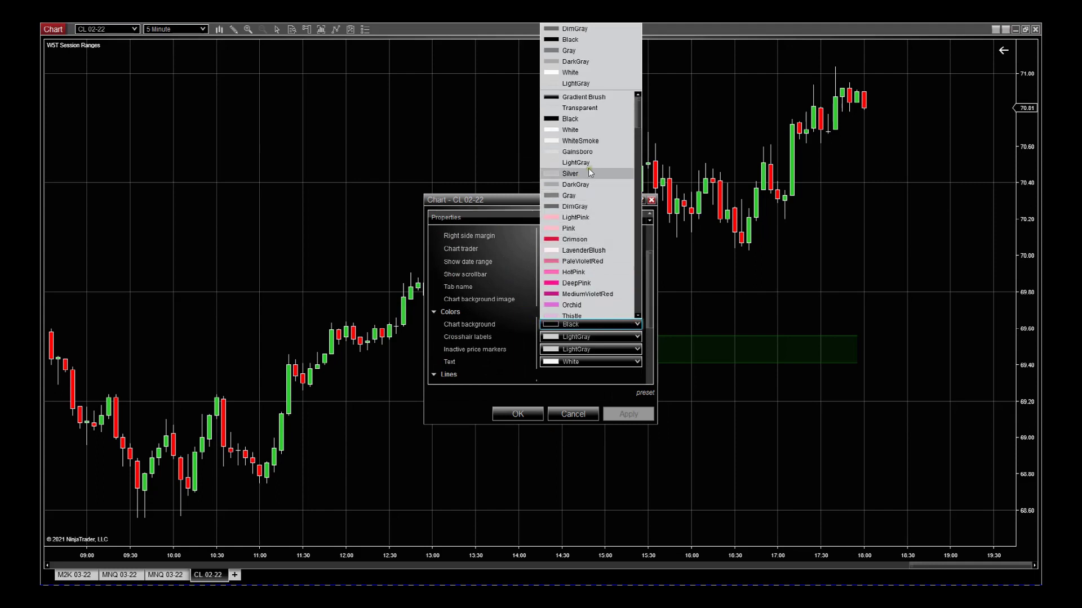
pyautogui.click(568, 98)
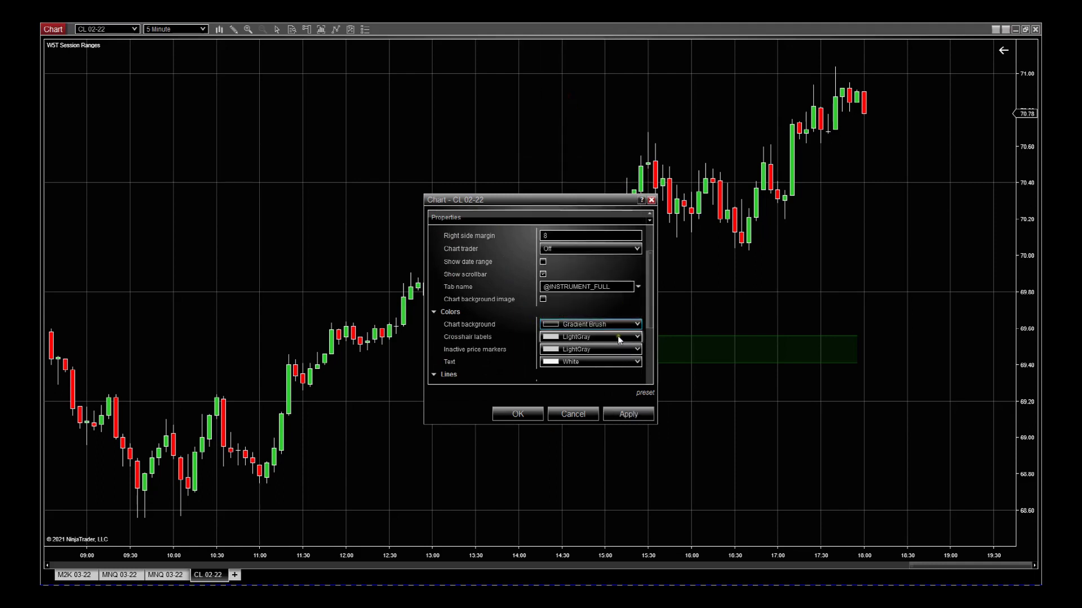
pyautogui.click(639, 337)
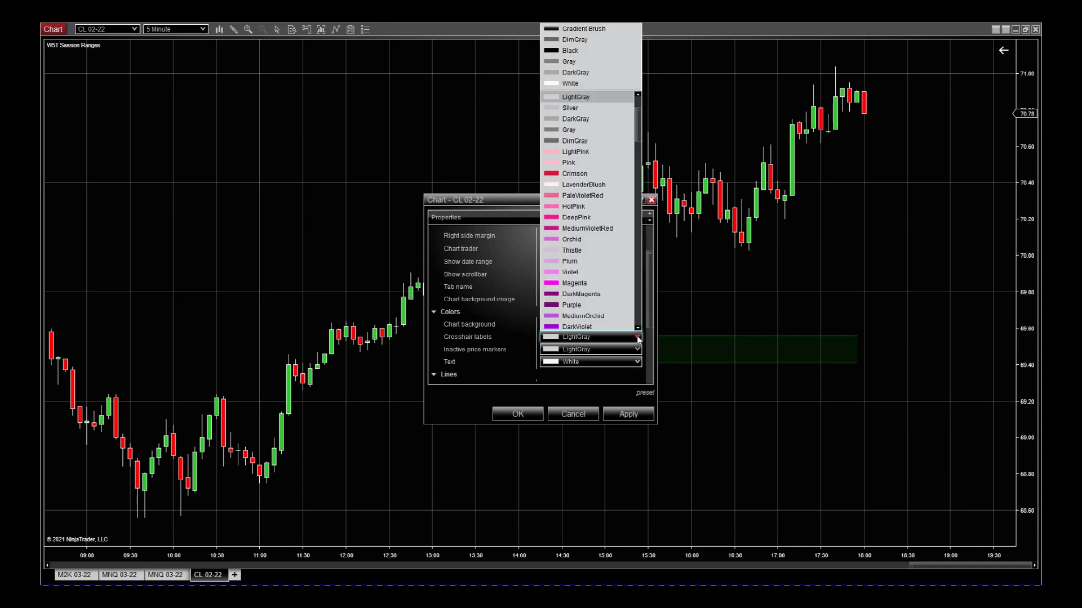
pyautogui.click(511, 340)
pyautogui.scroll(-4, 510, 340)
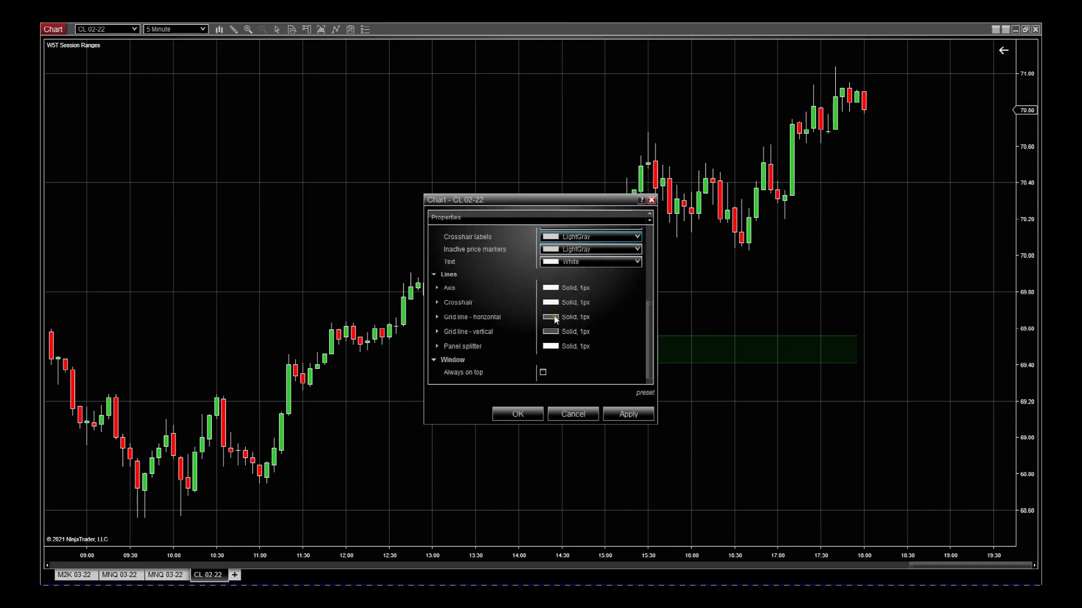
# Make horizontal and vertical grid lines Gradient Brush and apply the chart properties
pyautogui.click(438, 317)
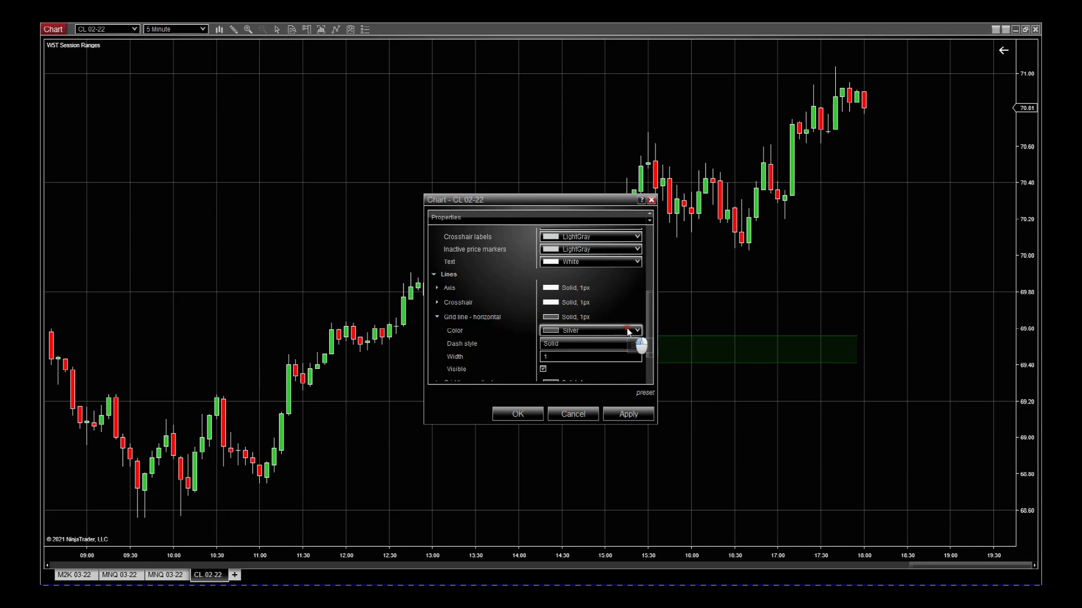
pyautogui.click(593, 334)
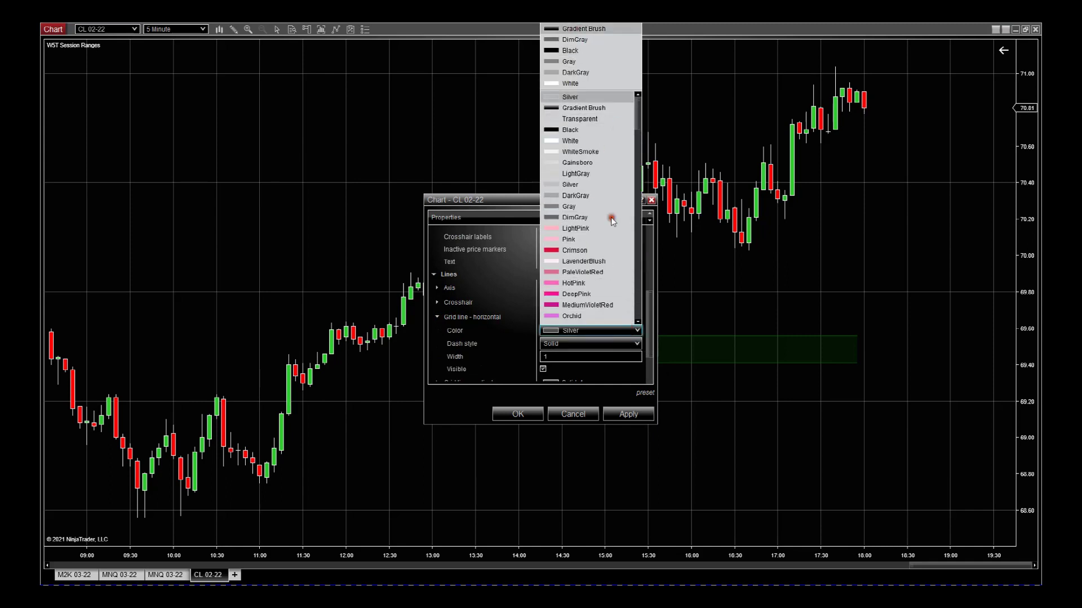
pyautogui.click(583, 107)
pyautogui.scroll(-2, 485, 336)
pyautogui.scroll(-2, 485, 336)
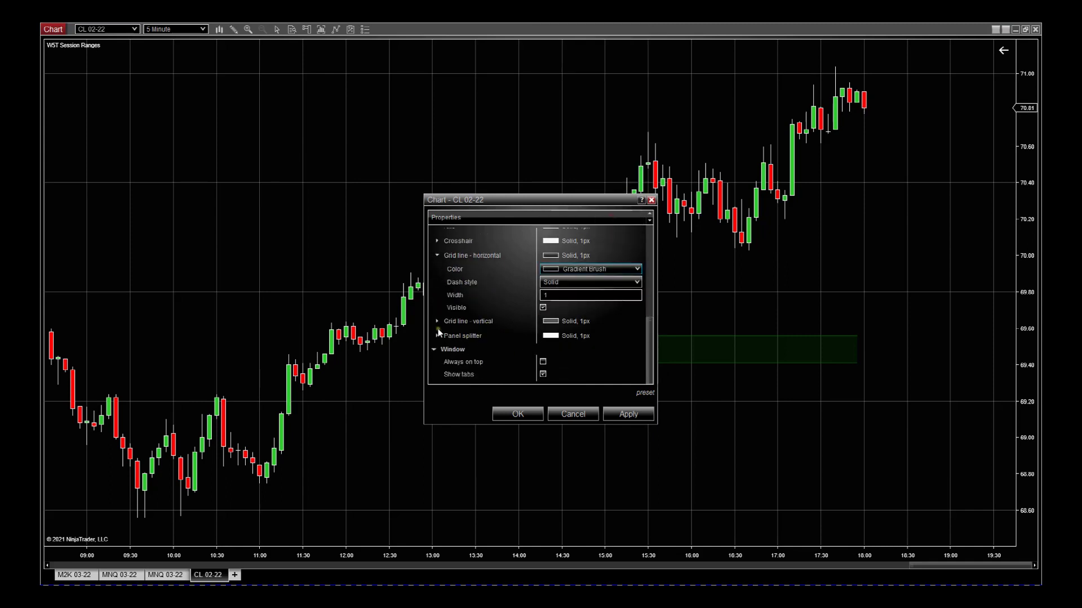
pyautogui.click(437, 321)
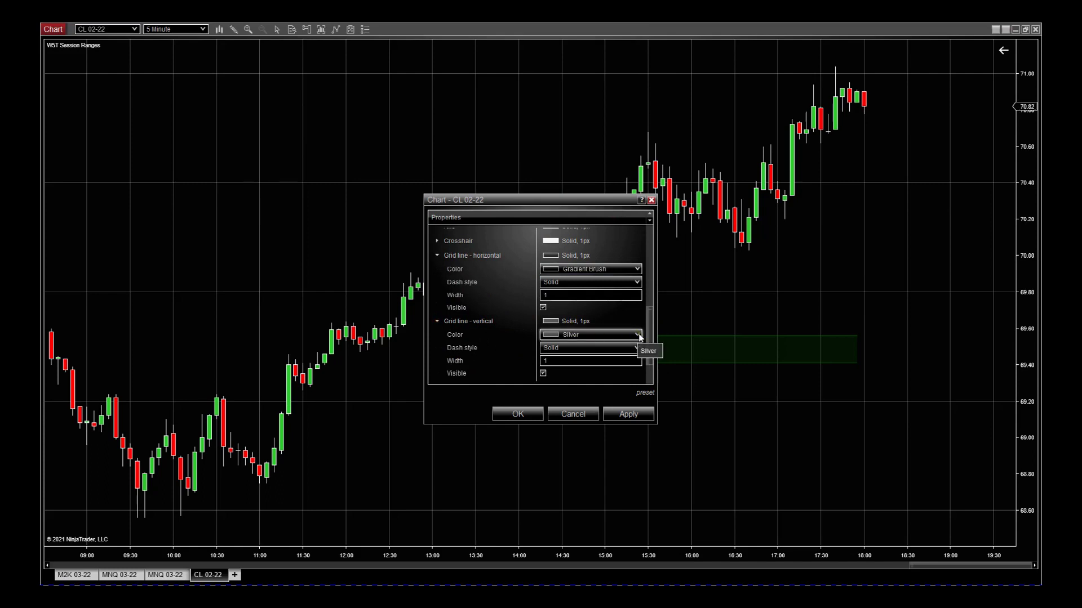
pyautogui.click(638, 335)
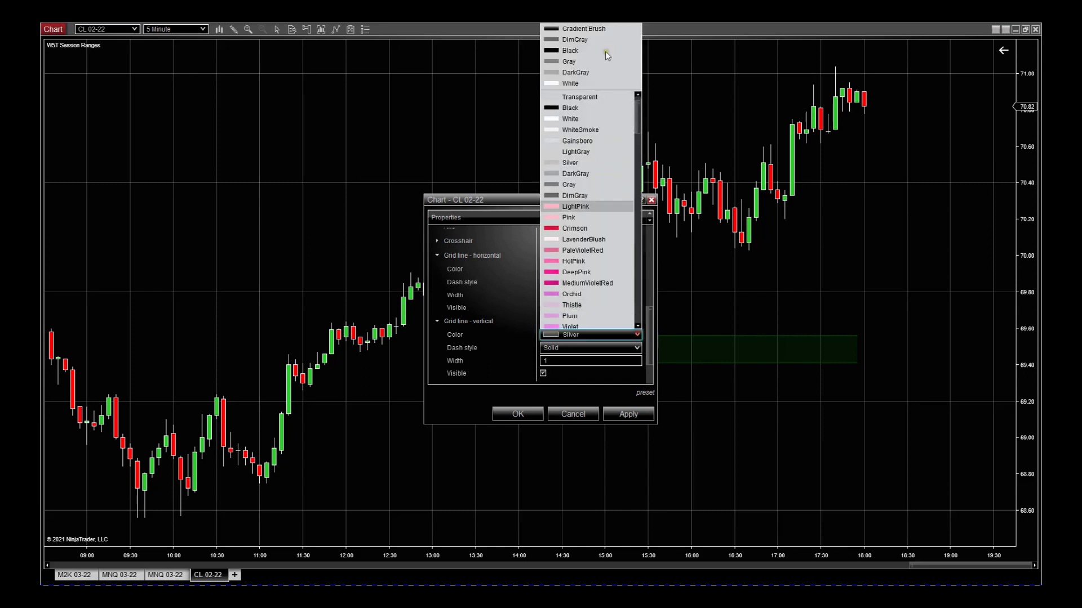
pyautogui.click(580, 29)
pyautogui.click(628, 414)
pyautogui.click(521, 416)
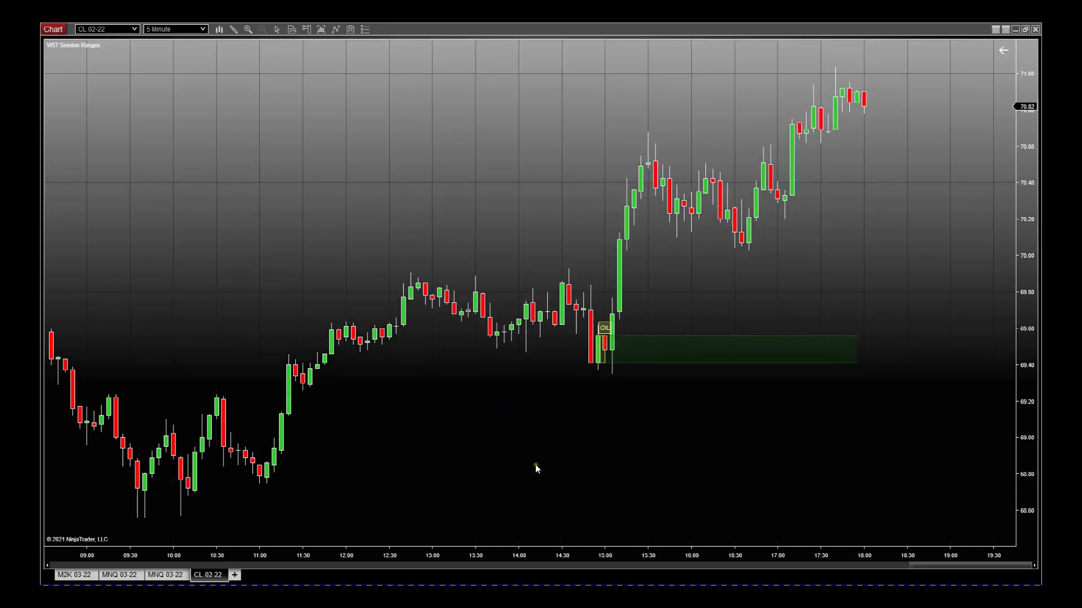
# Rescale the CL chart's time and price axes, then return to the MNQ 03-22 tab
pyautogui.moveTo(656, 546); pyautogui.dragTo(550, 548)
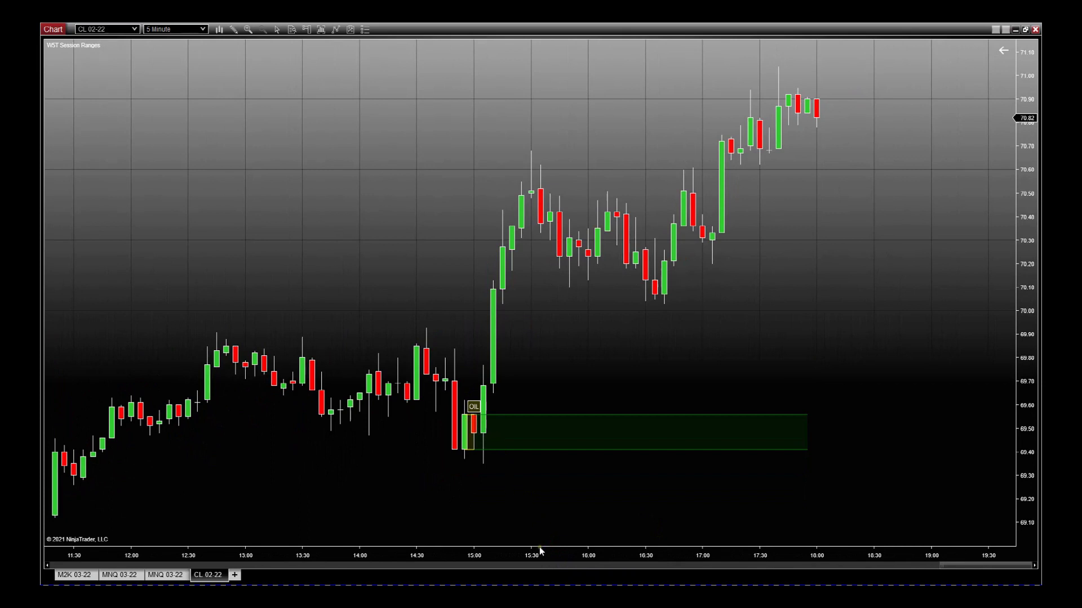
pyautogui.moveTo(526, 549); pyautogui.dragTo(485, 549)
pyautogui.moveTo(1017, 152); pyautogui.dragTo(1034, 215)
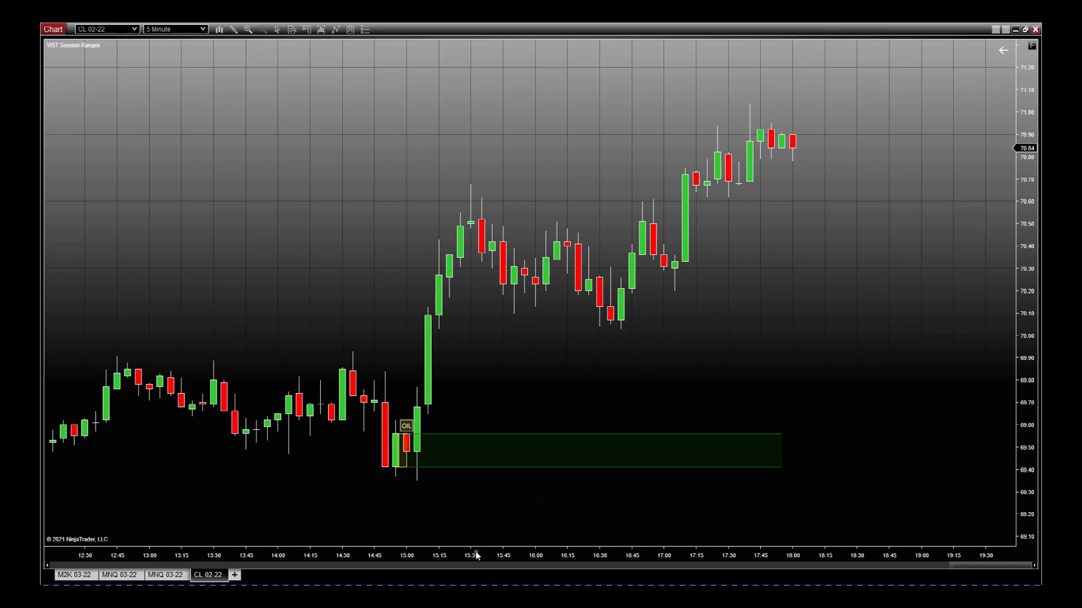
pyautogui.moveTo(473, 553); pyautogui.dragTo(623, 484)
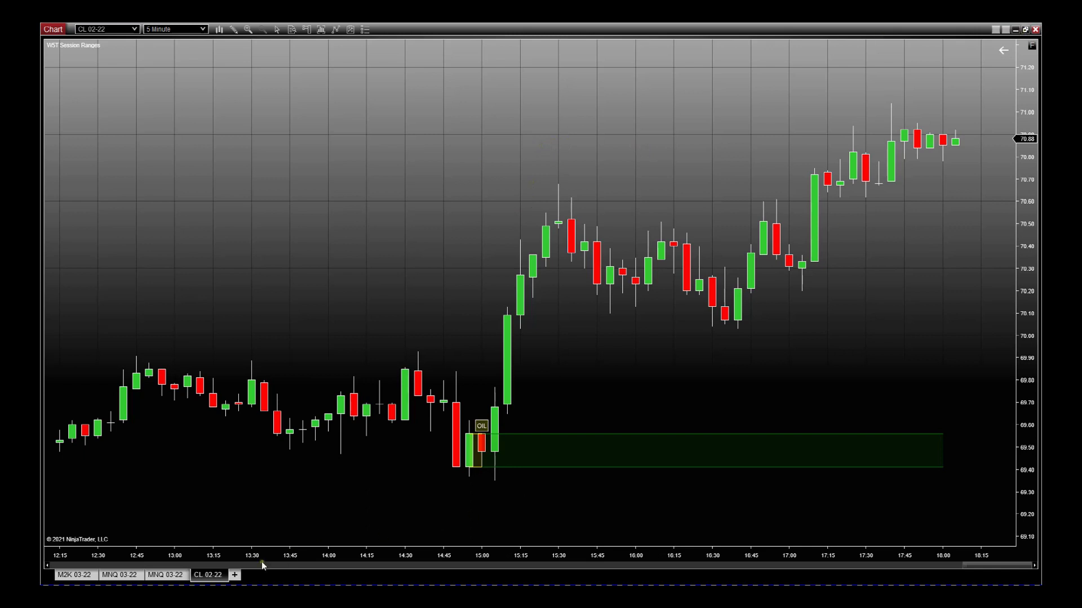
pyautogui.click(165, 574)
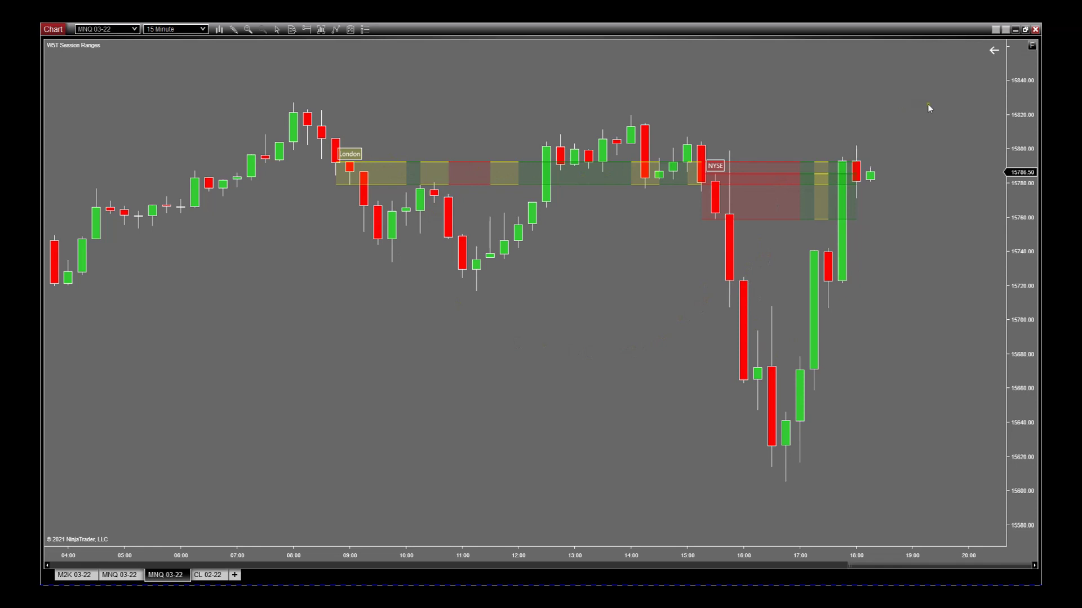
# Switch back to the CL 02-22 5-minute chart tab
pyautogui.click(206, 575)
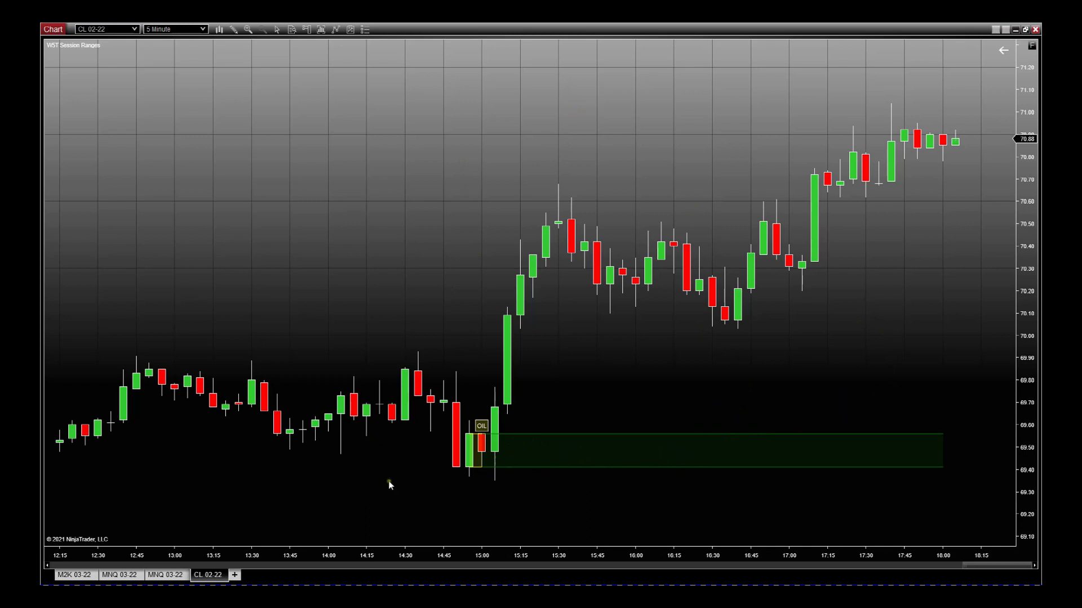
# Open the chart's indicator settings, toggle the European session, and scroll to the custom sessions
pyautogui.rightClick(440, 246)
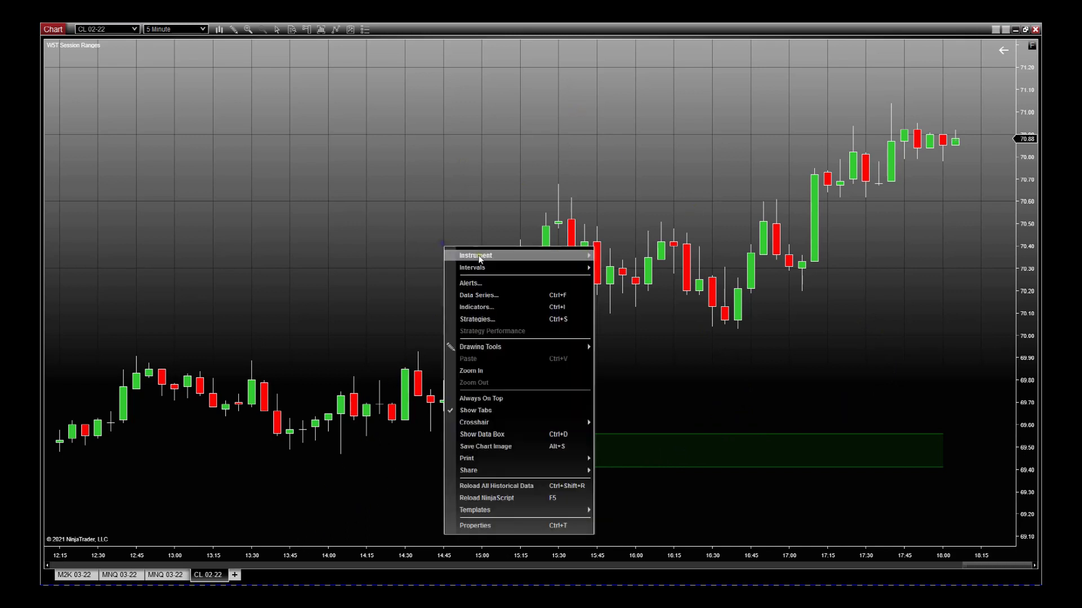
pyautogui.click(487, 307)
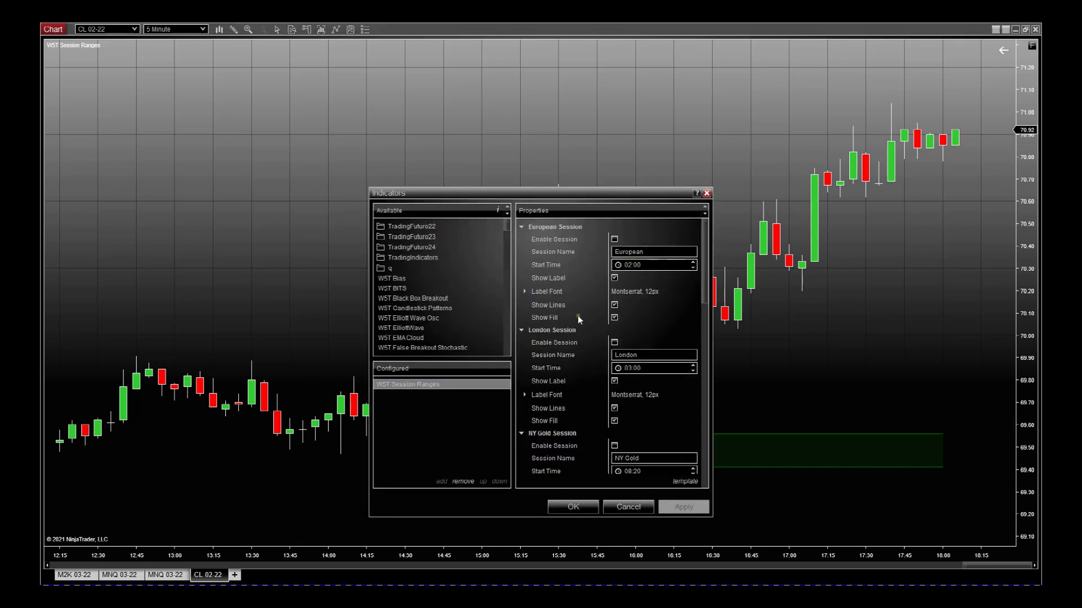
pyautogui.click(614, 239)
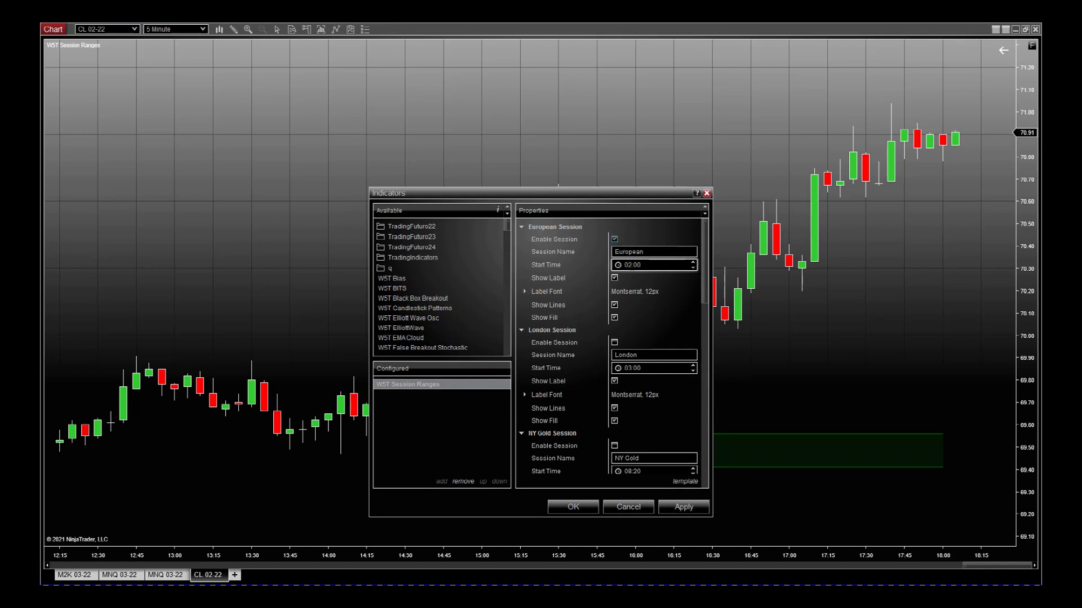
pyautogui.click(639, 269)
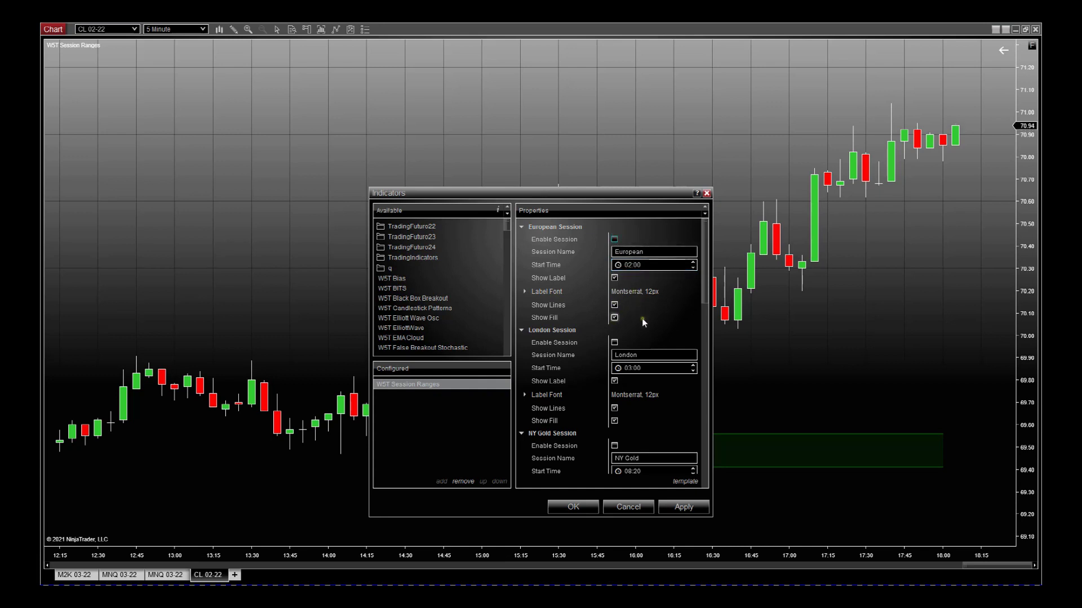
pyautogui.scroll(-3, 641, 319)
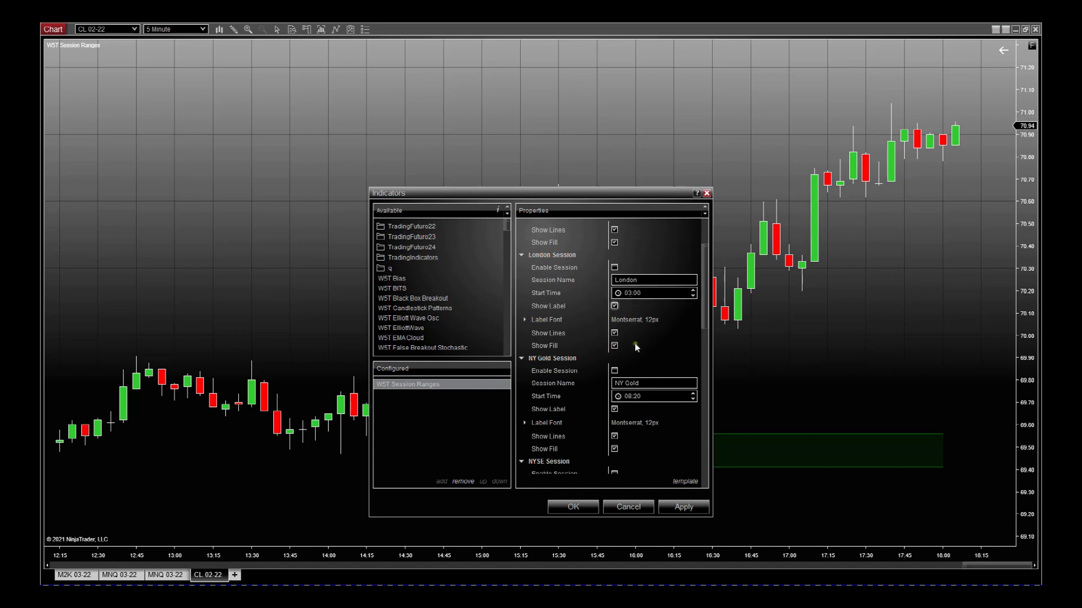
pyautogui.scroll(-2, 636, 346)
pyautogui.scroll(-5, 637, 350)
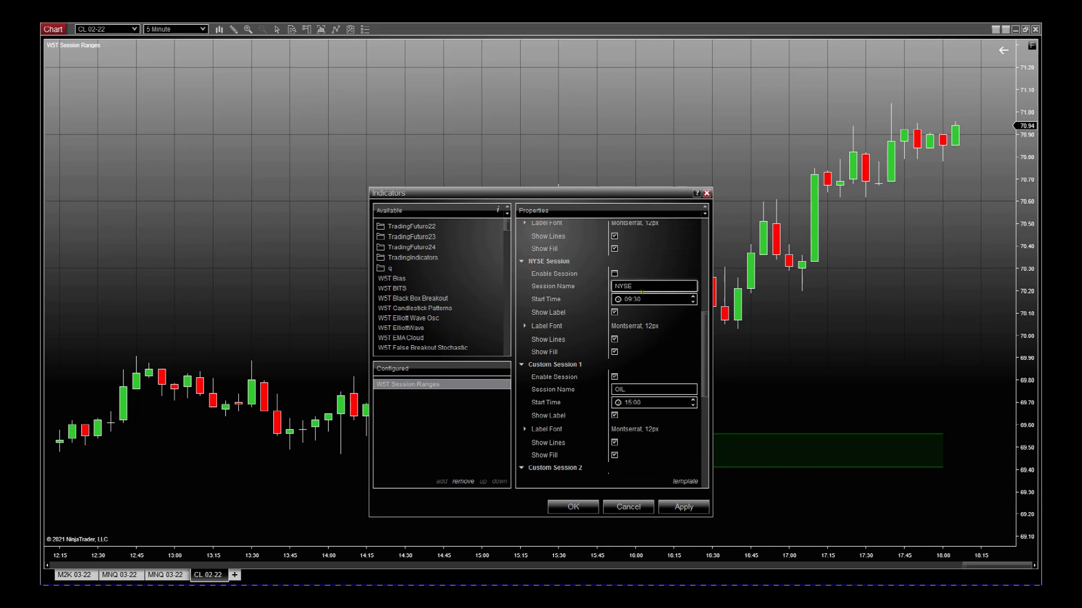
pyautogui.scroll(-3, 643, 298)
pyautogui.click(630, 315)
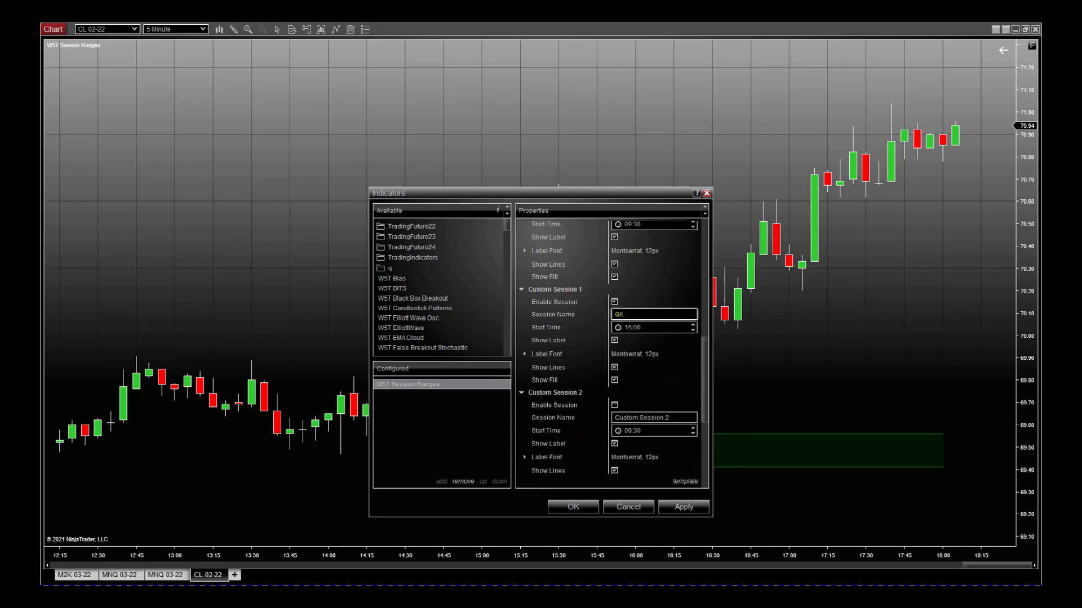
# Enable Custom Session 2 as 'CPI DATA' starting 14:30 and apply it
pyautogui.click(614, 405)
pyautogui.press('Tab')
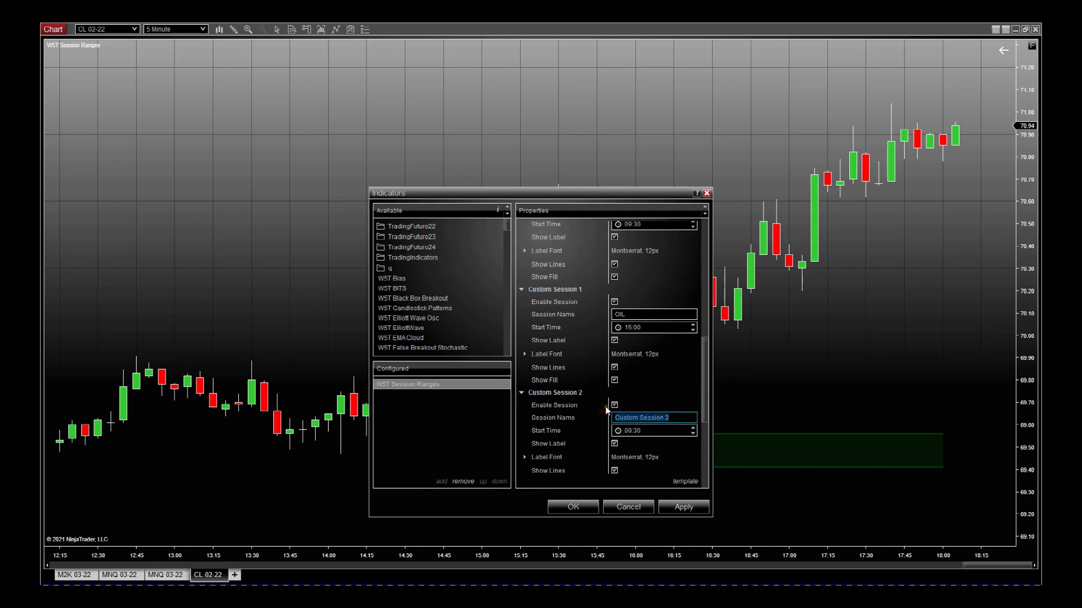
pyautogui.write('D')
pyautogui.write('CPI')
pyautogui.write(' DATA')
pyautogui.click(632, 429)
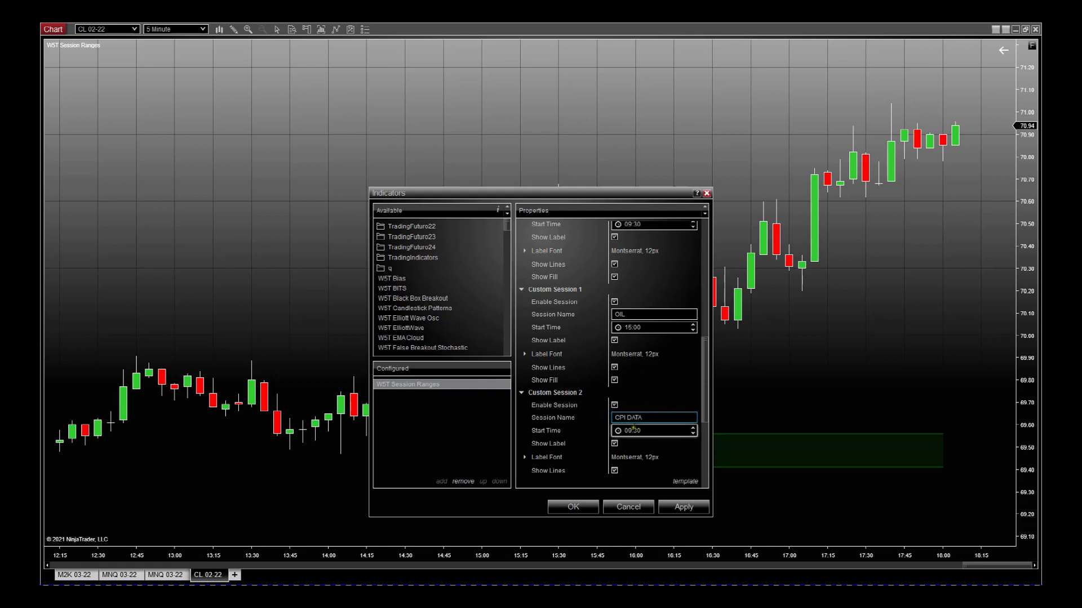
pyautogui.click(626, 431)
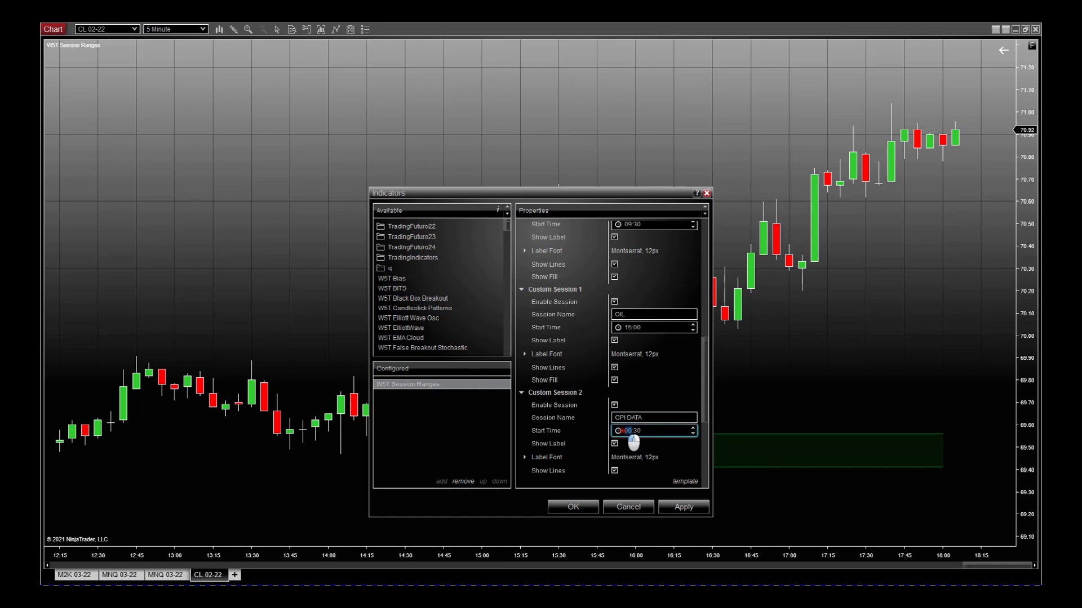
pyautogui.write('14')
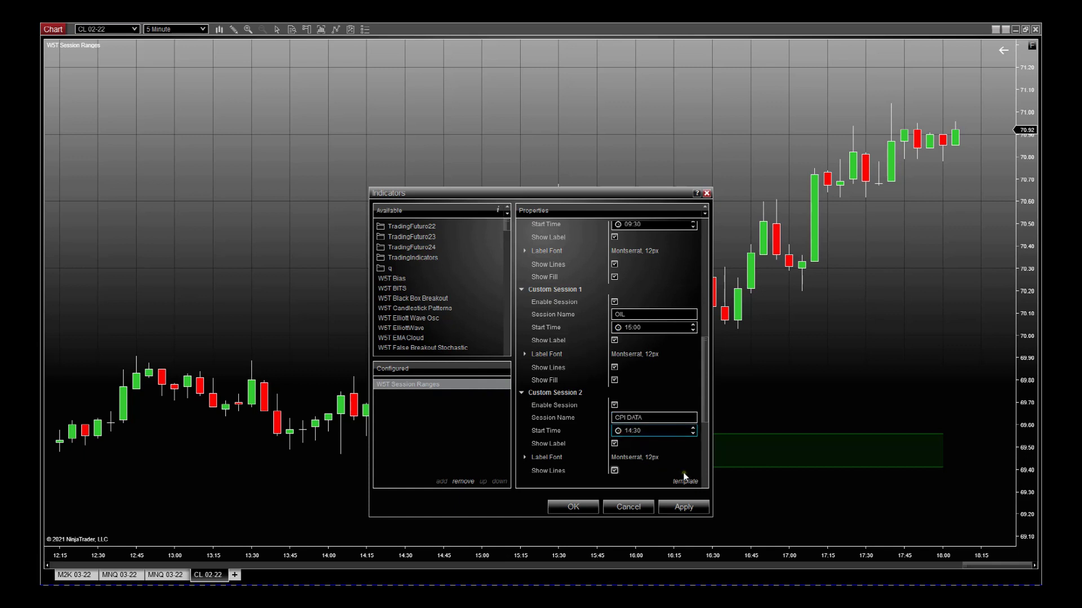
pyautogui.click(684, 508)
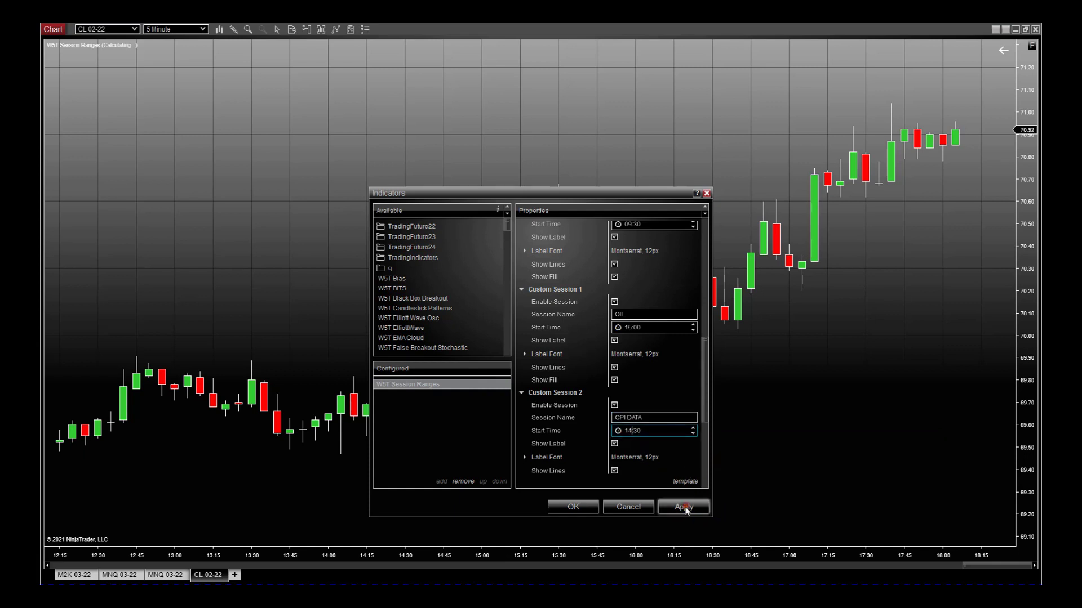
# Confirm the indicator settings with OK, showing the CPI DATA band beside OIL
pyautogui.click(573, 508)
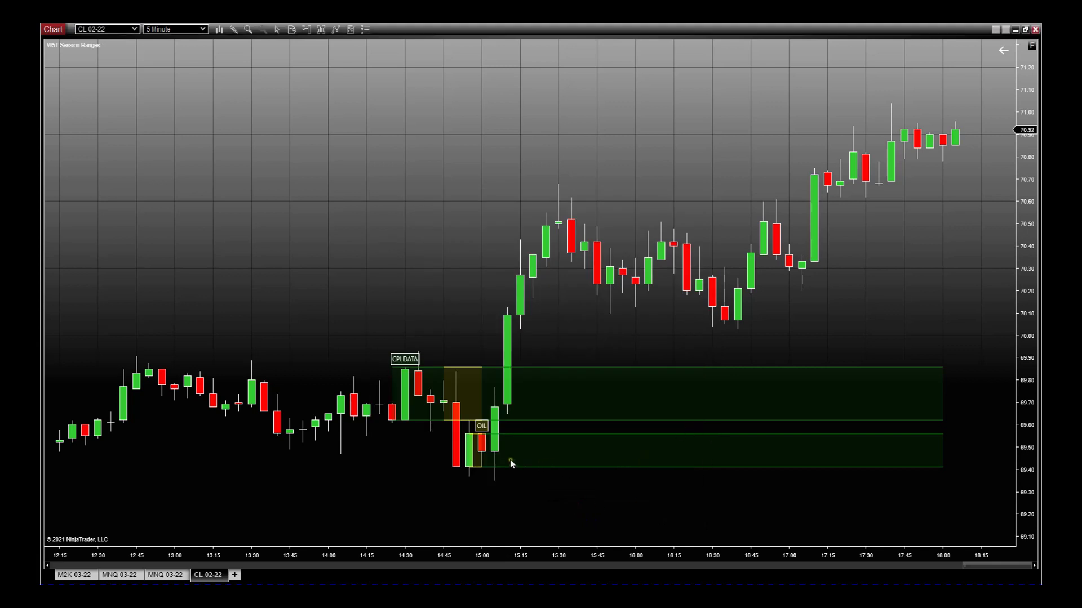